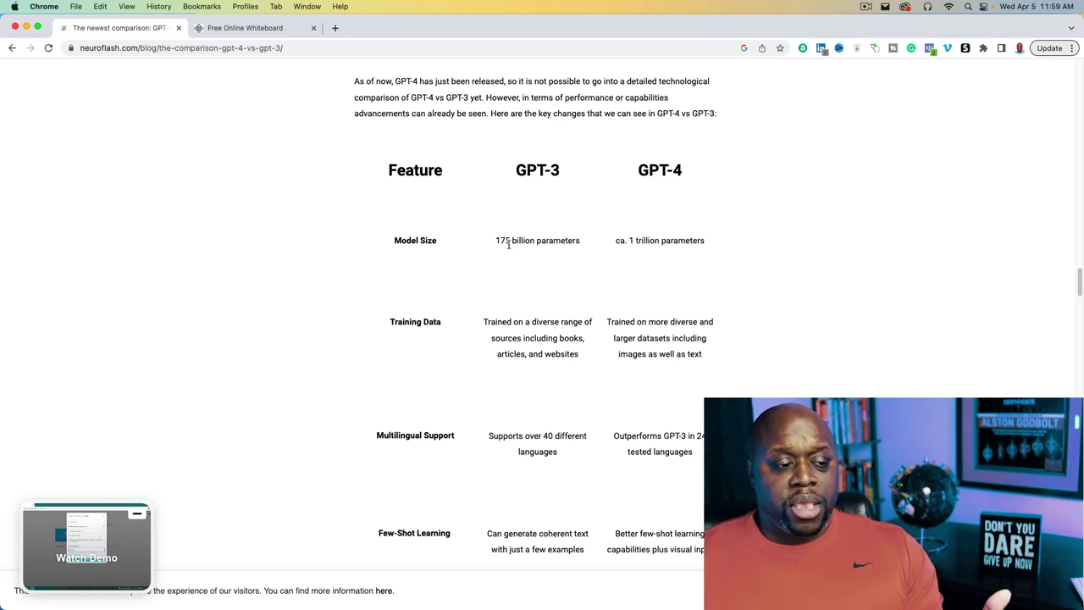
Highlight the GPT-3 model size in the comparison table, and switch to the Free Online Whiteboard page
drag(496, 241, 582, 241)
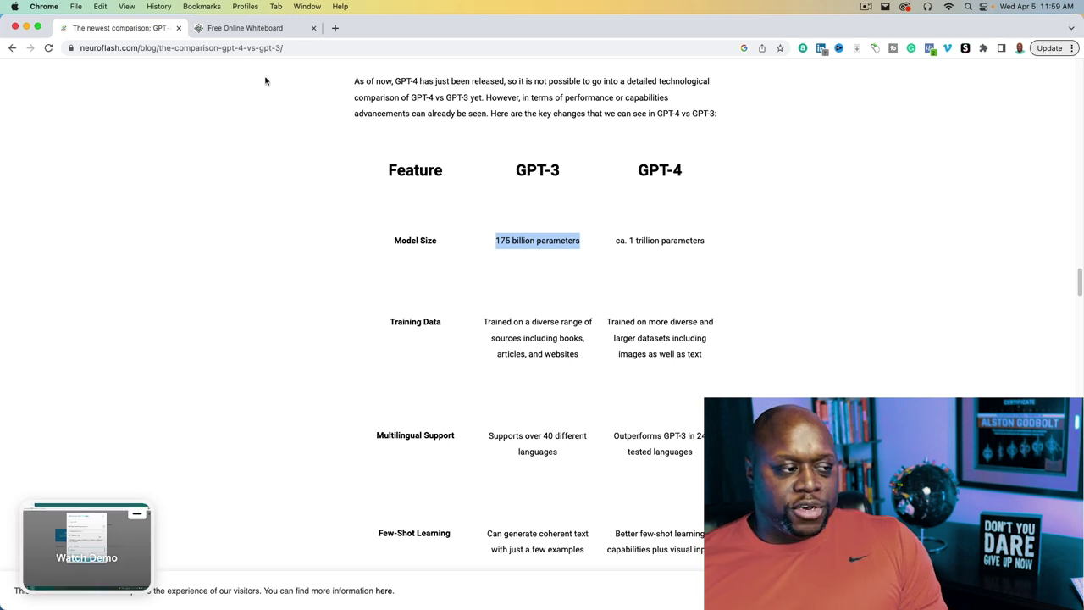
click(258, 34)
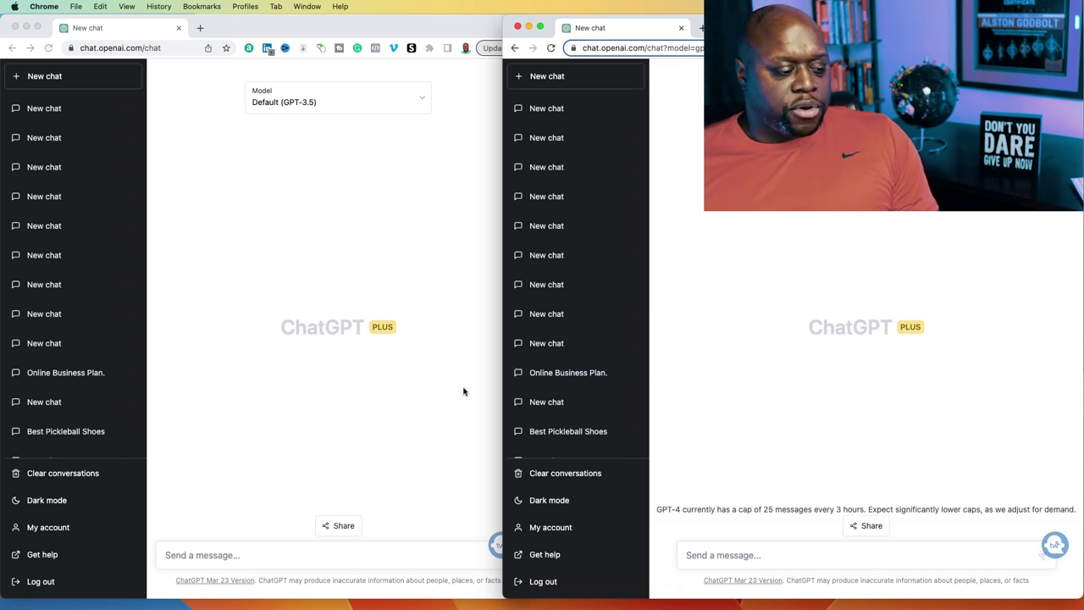
Enter, copy and send "assume our target audience are fishermen. where is the best place to catch fish in wisconsin" in the GPT-3.5 chat
click(296, 546)
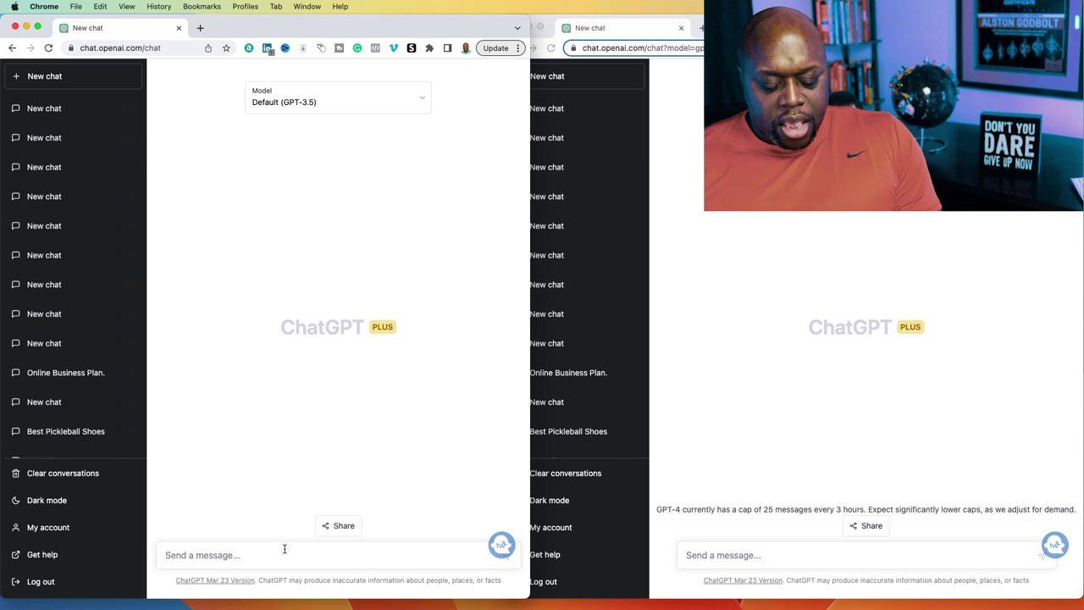
text(assume our target au)
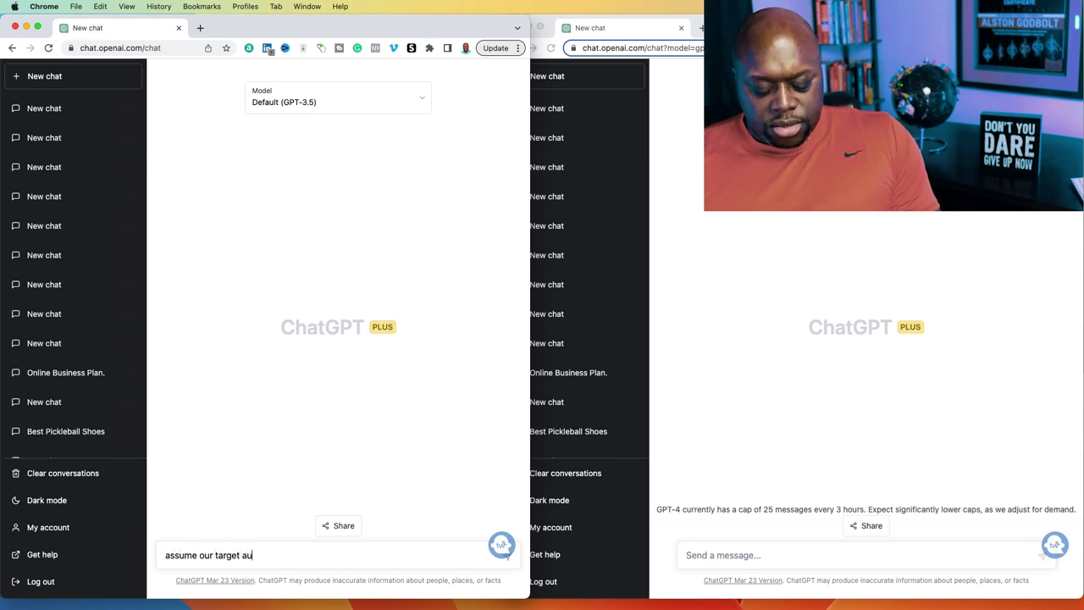
text(dience are fishermen. where is the best place to catc)
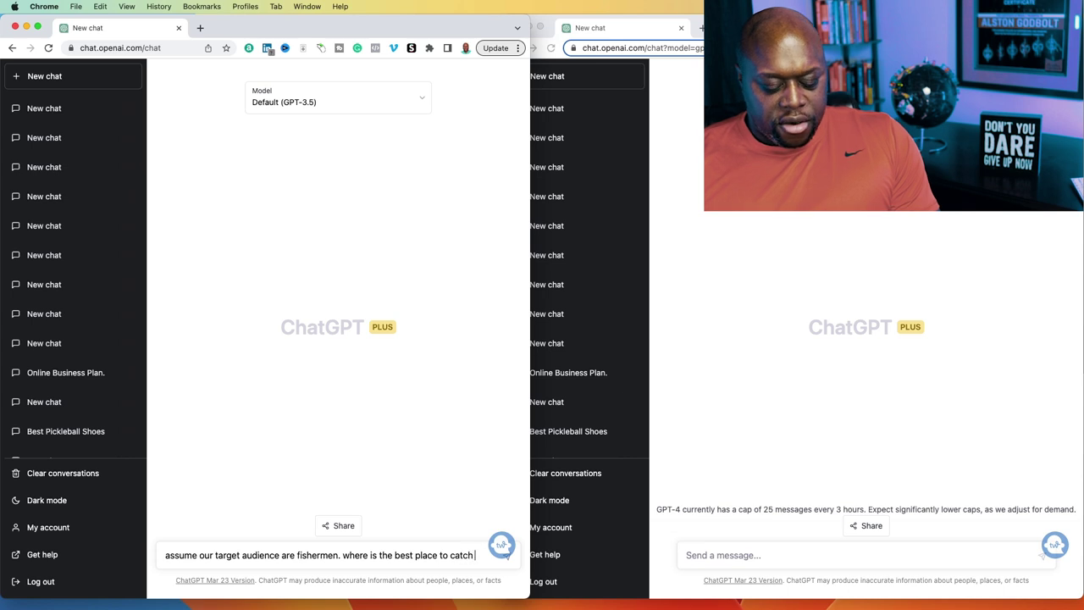
text(h in)
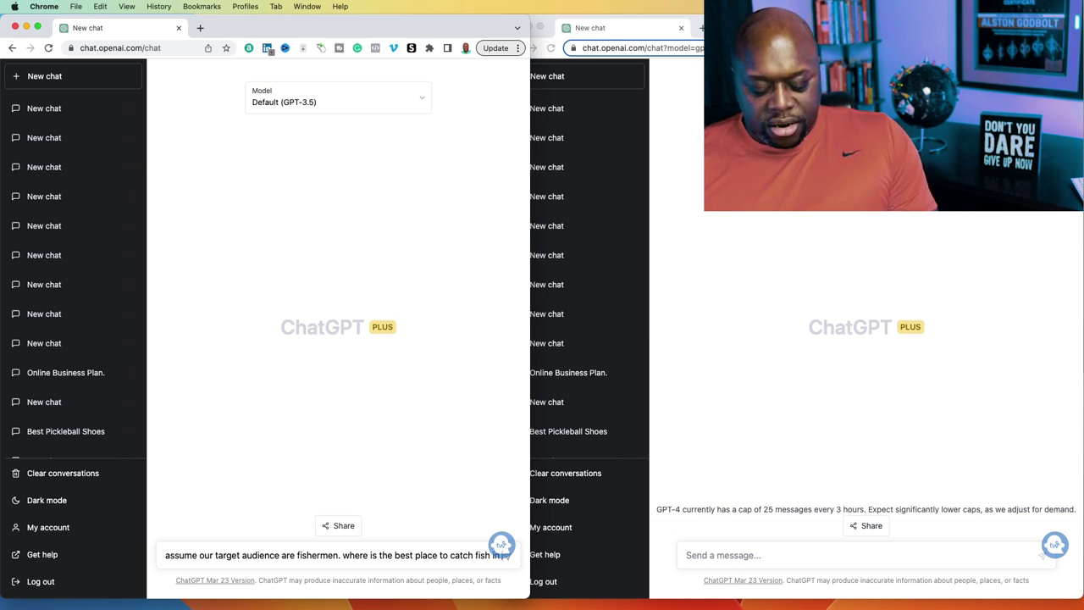
text( wisconsin)
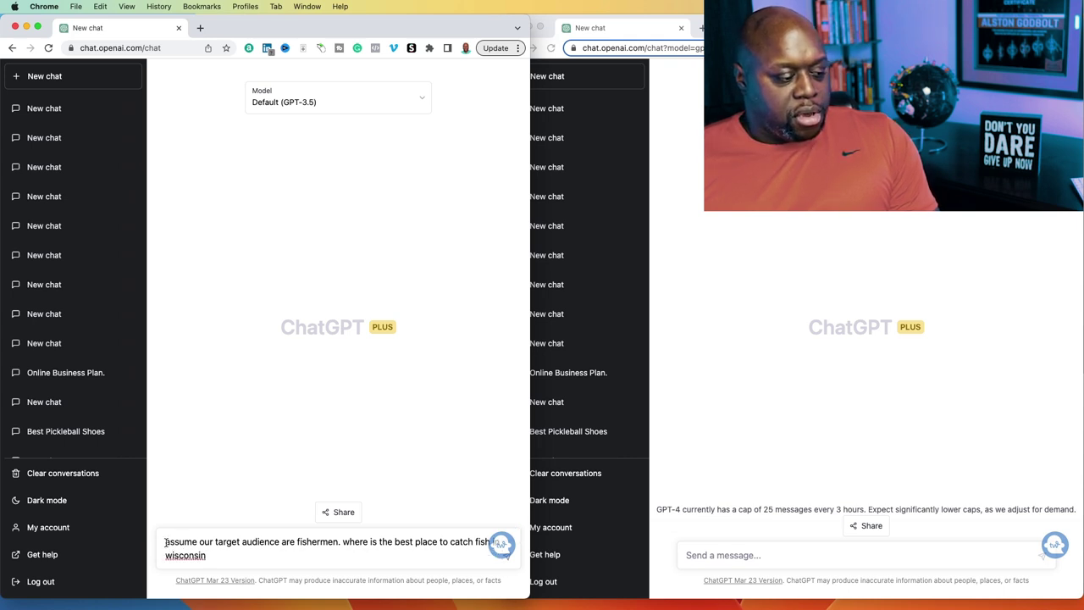
triple_click(167, 541)
key(super+c)
click(267, 552)
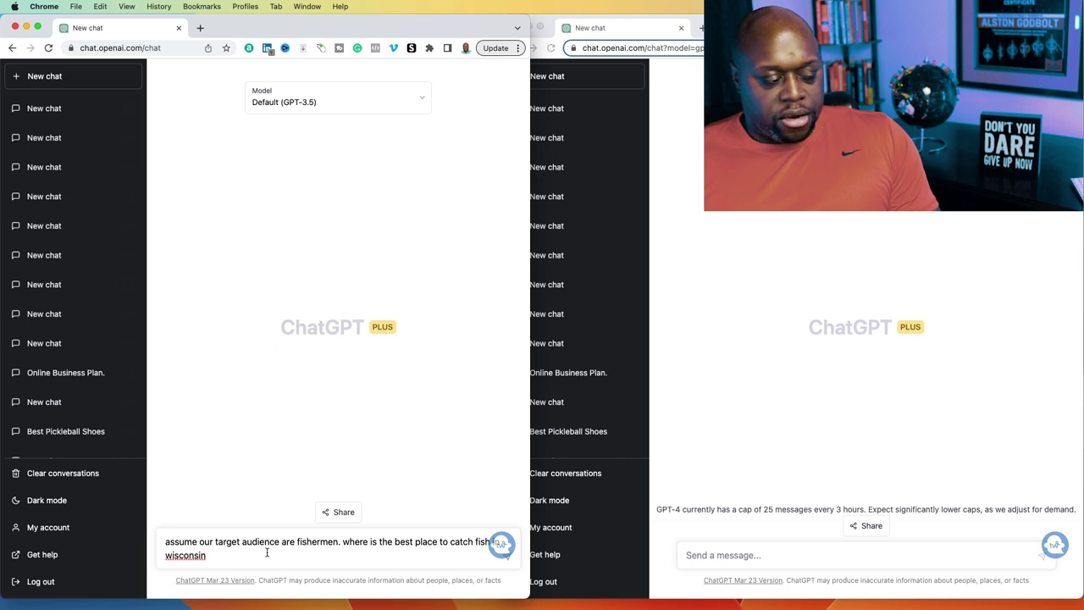
key(Return)
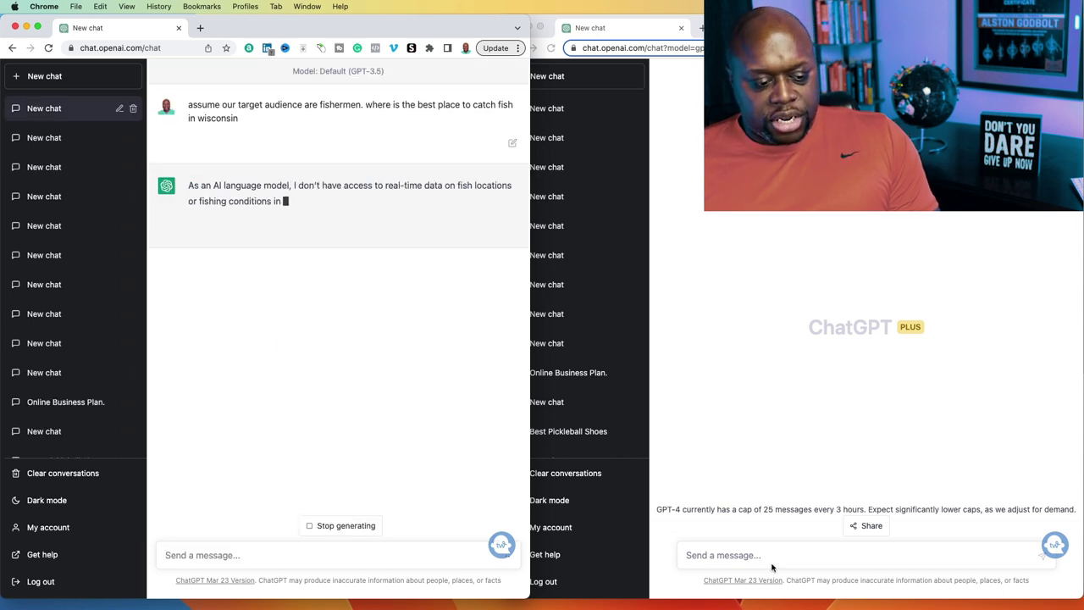
Paste the copied Wisconsin fishing prompt into the GPT-4 chat and send it
click(767, 563)
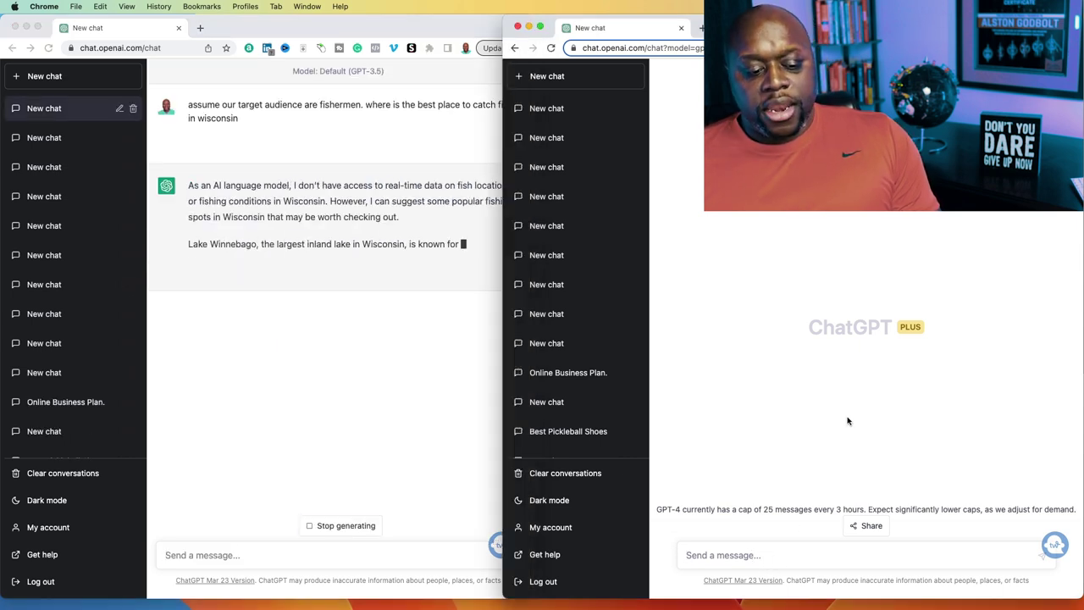
key(super+v)
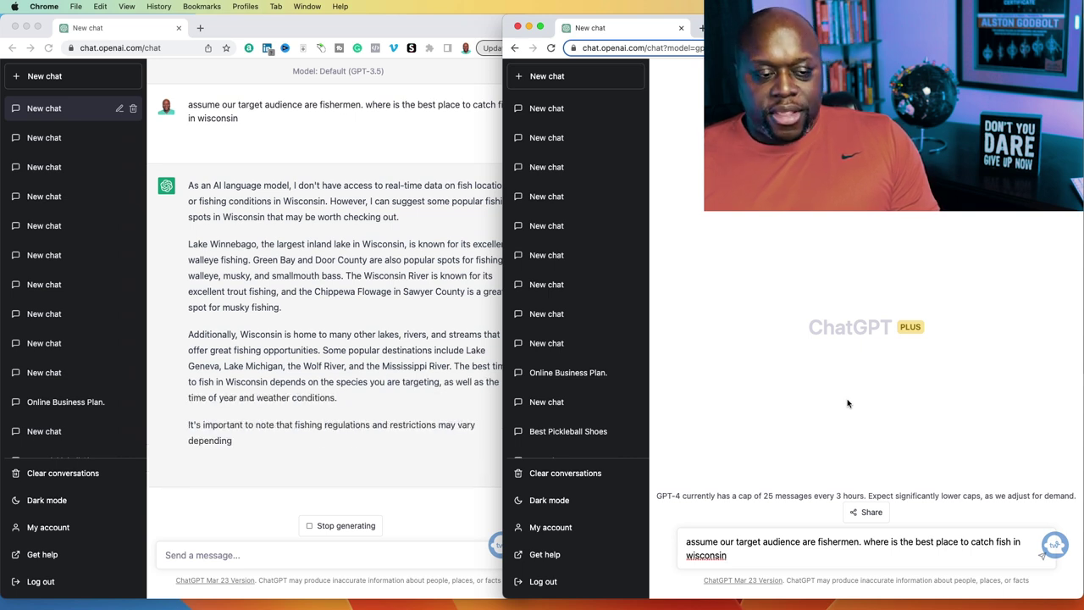
key(Return)
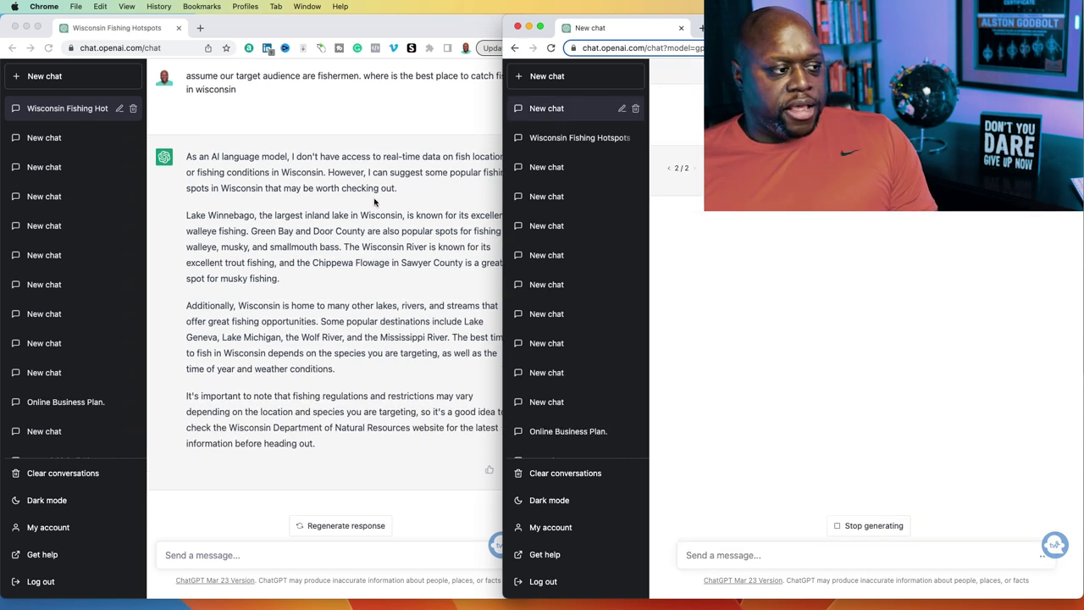
Highlight the opening lines of the Lake Winnebago paragraph in the GPT-3.5 answer
click(316, 272)
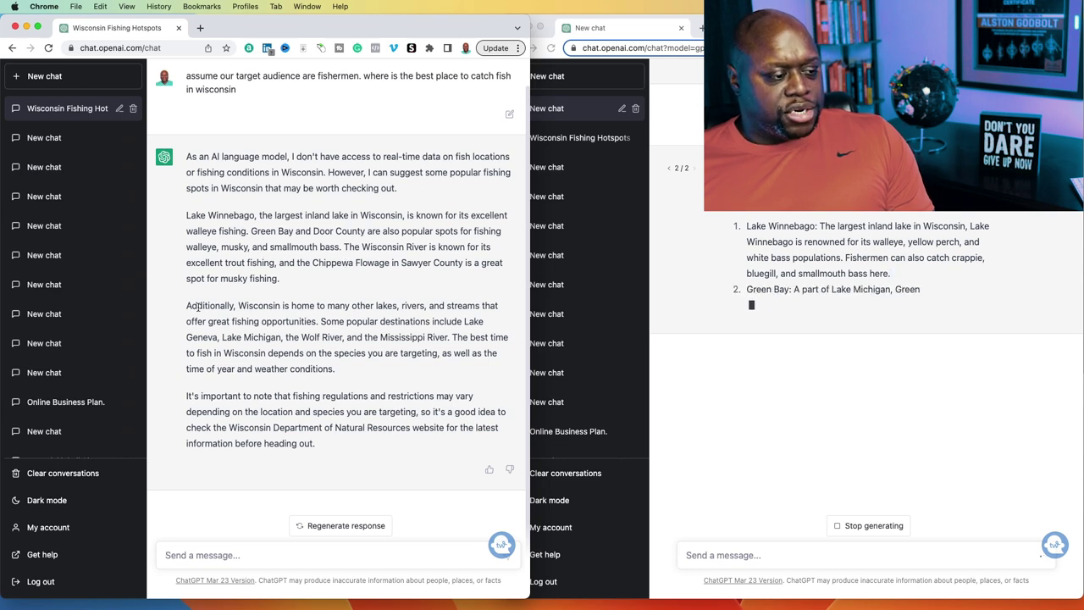
drag(186, 217, 461, 250)
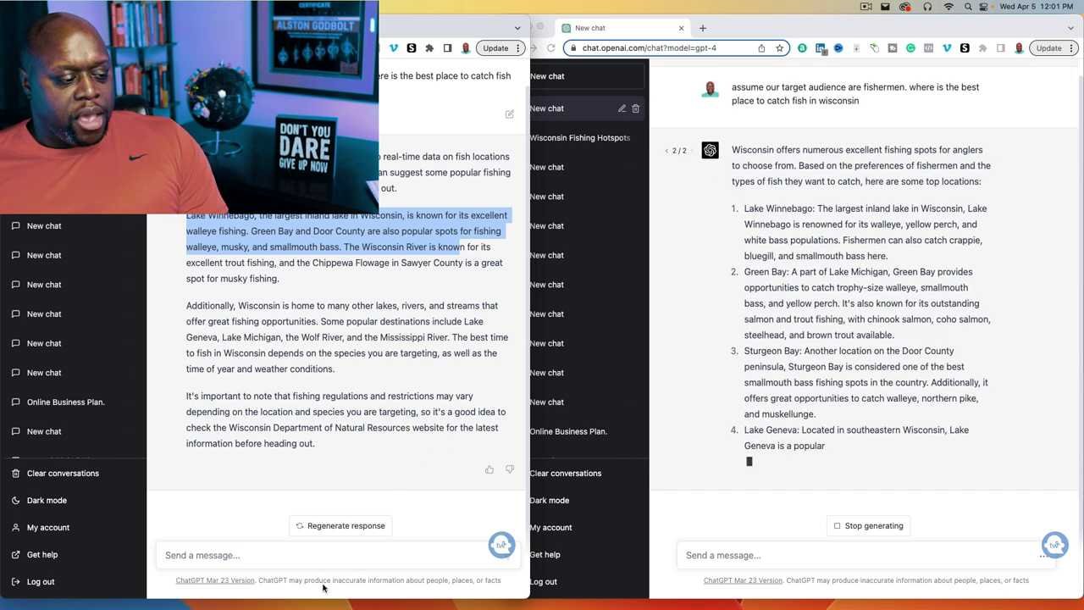
Write "what are the newest sports I could start a blog about" as the next GPT-3.5 message and copy its text
click(292, 555)
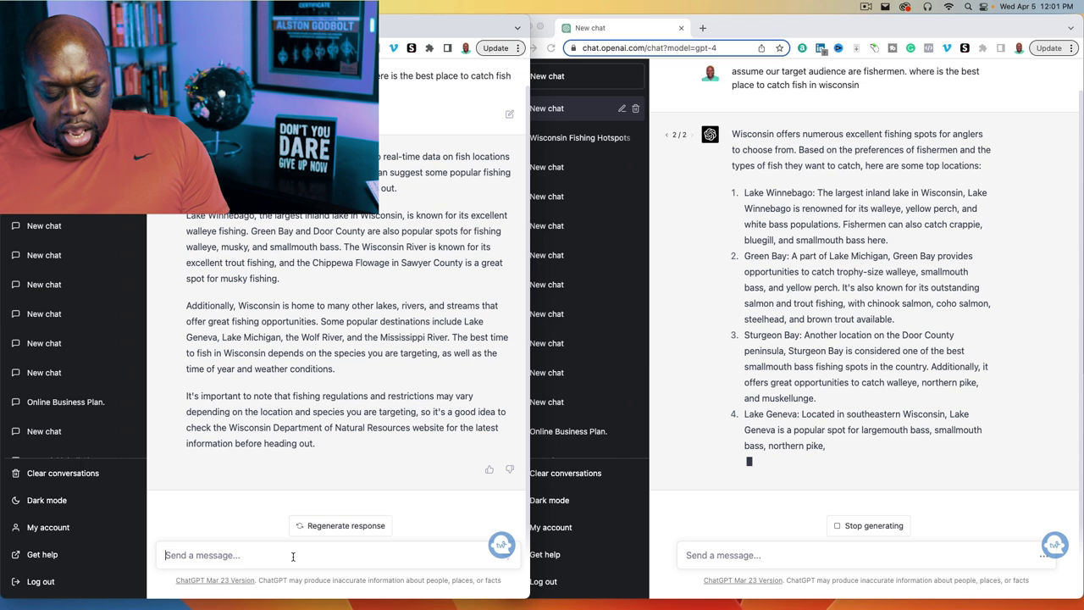
text(what are the)
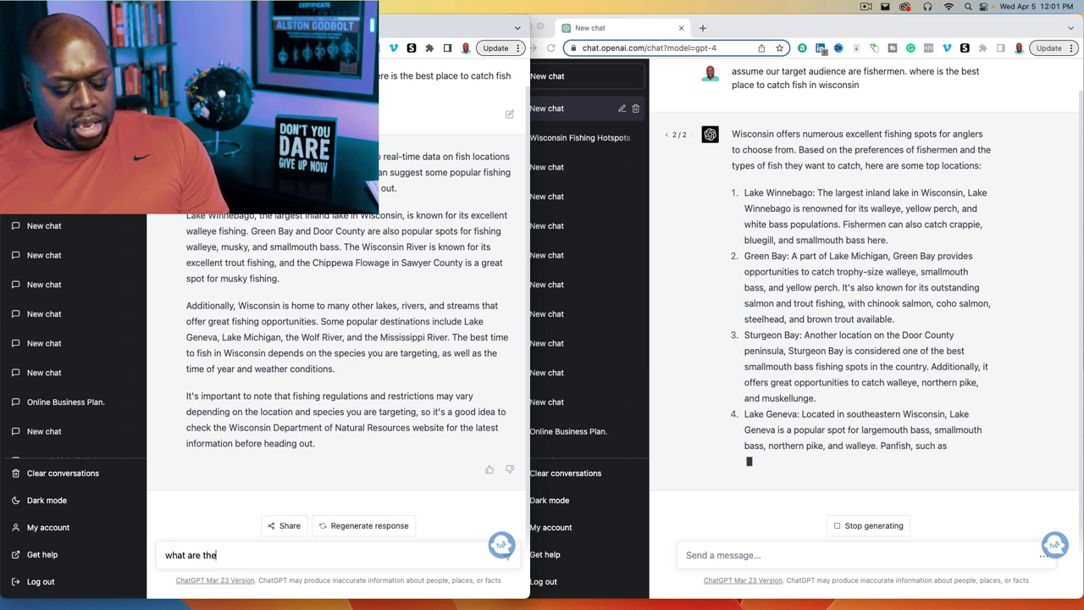
text( newest s)
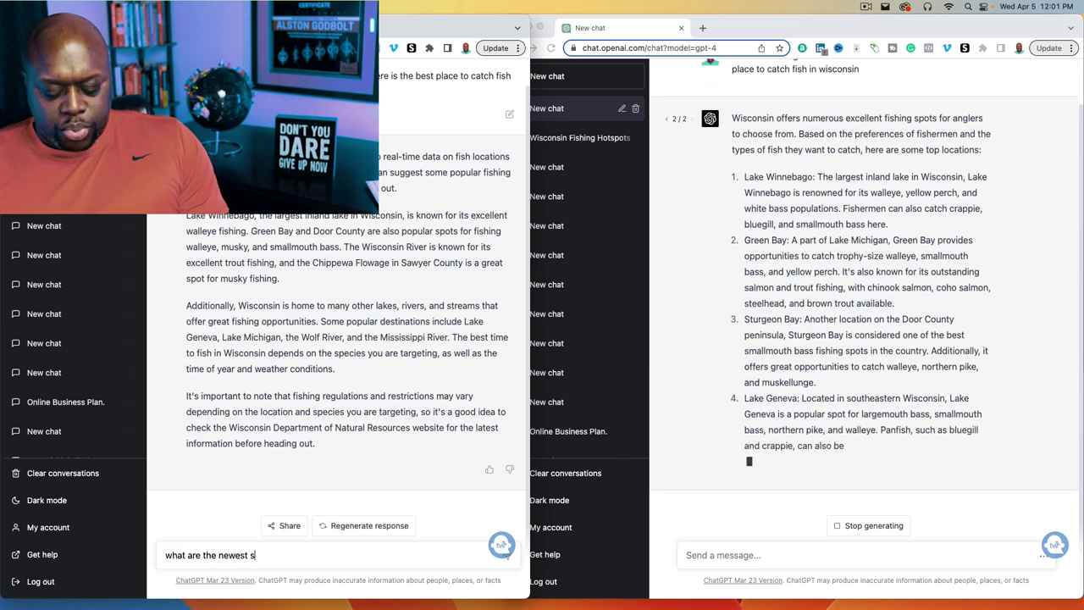
text(ports I could start a blog about)
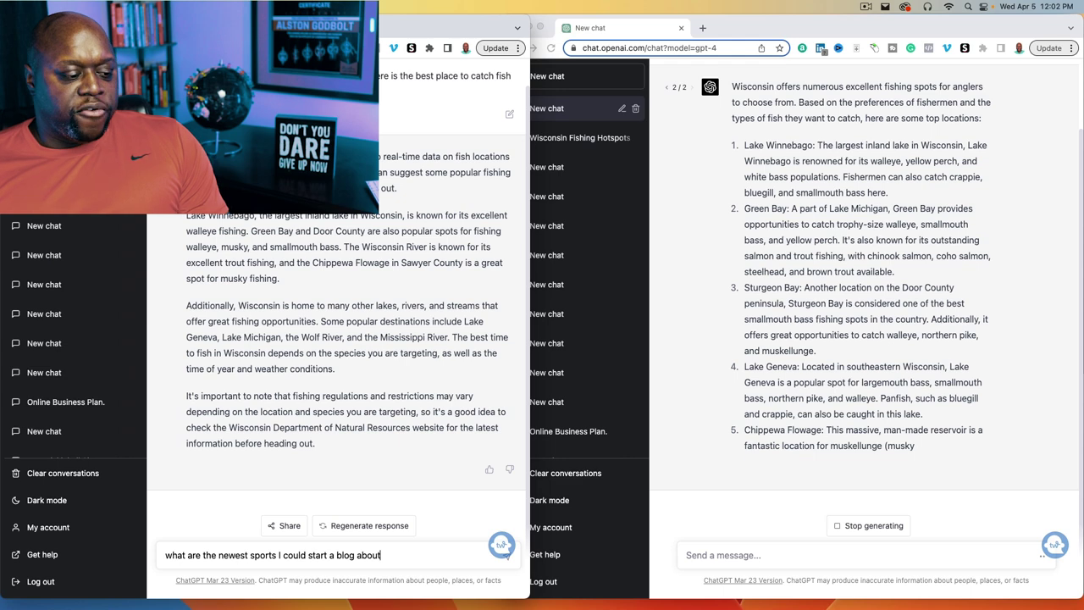
triple_click(247, 554)
key(super+c)
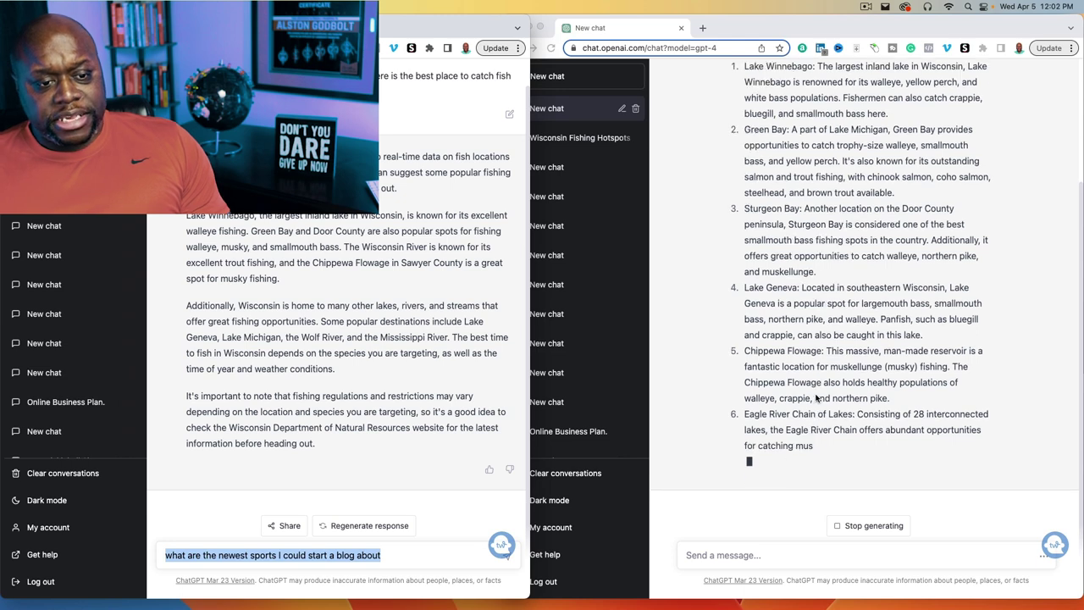
Look through GPT-4's list of Wisconsin fishing spots, and submit the newest-sports question in the GPT-3.5 chat
scroll(816, 398, up, 1)
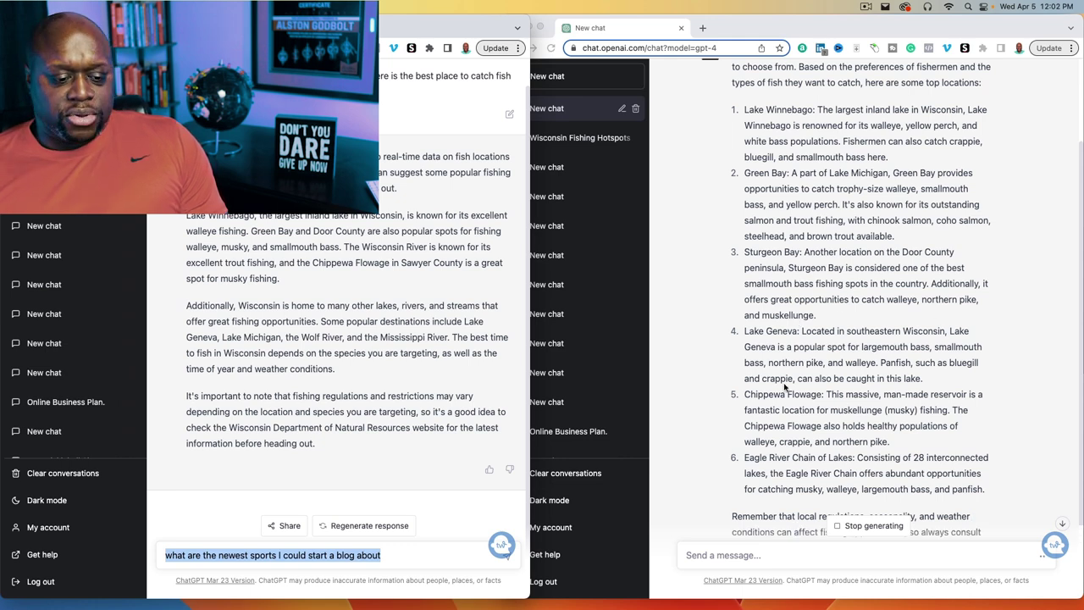
scroll(784, 387, down, 3)
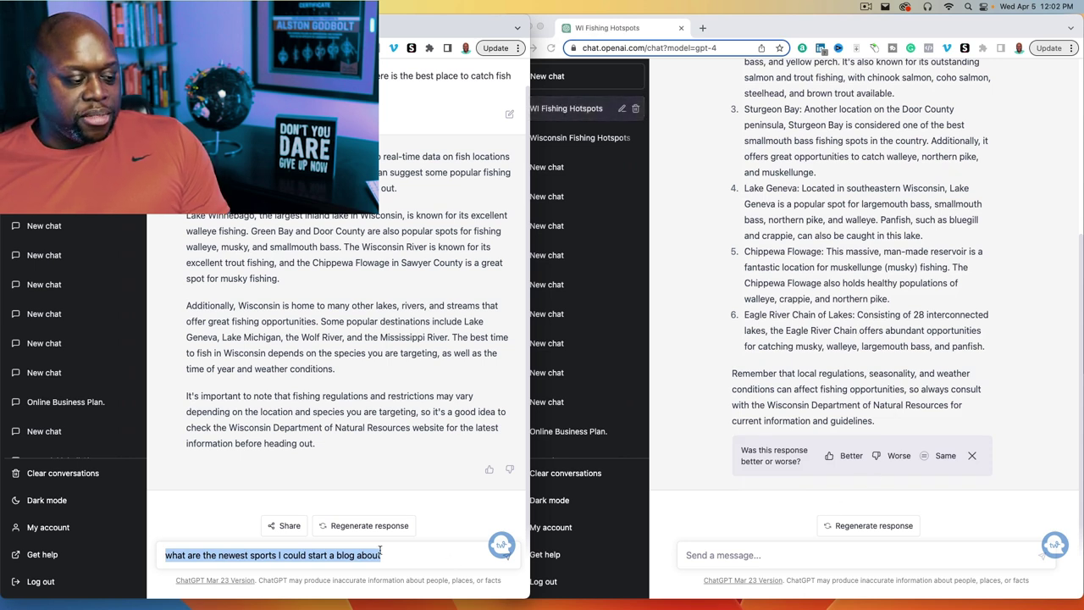
click(421, 554)
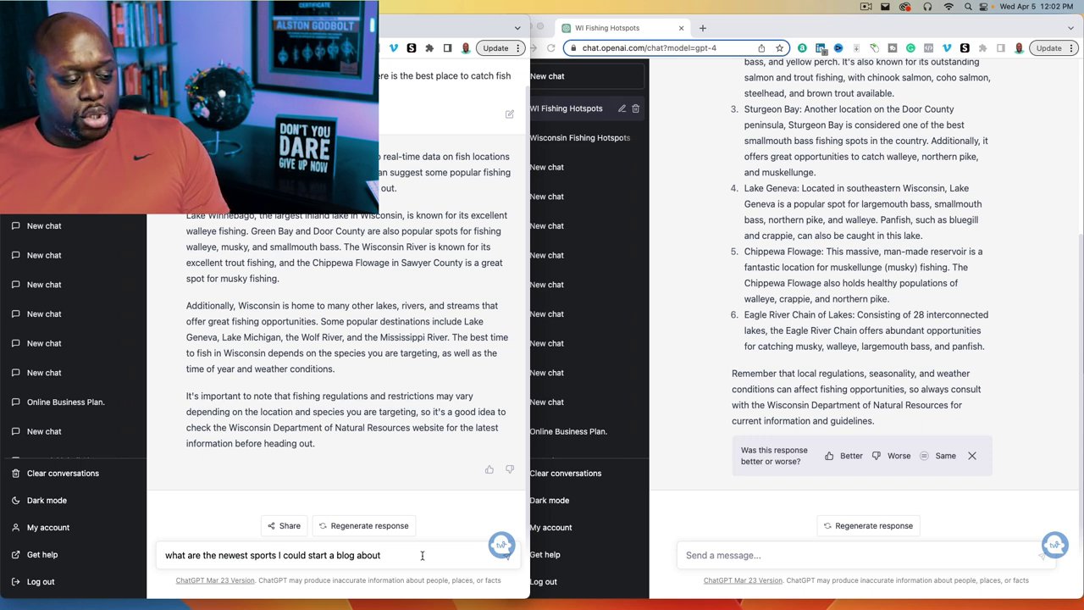
key(Return)
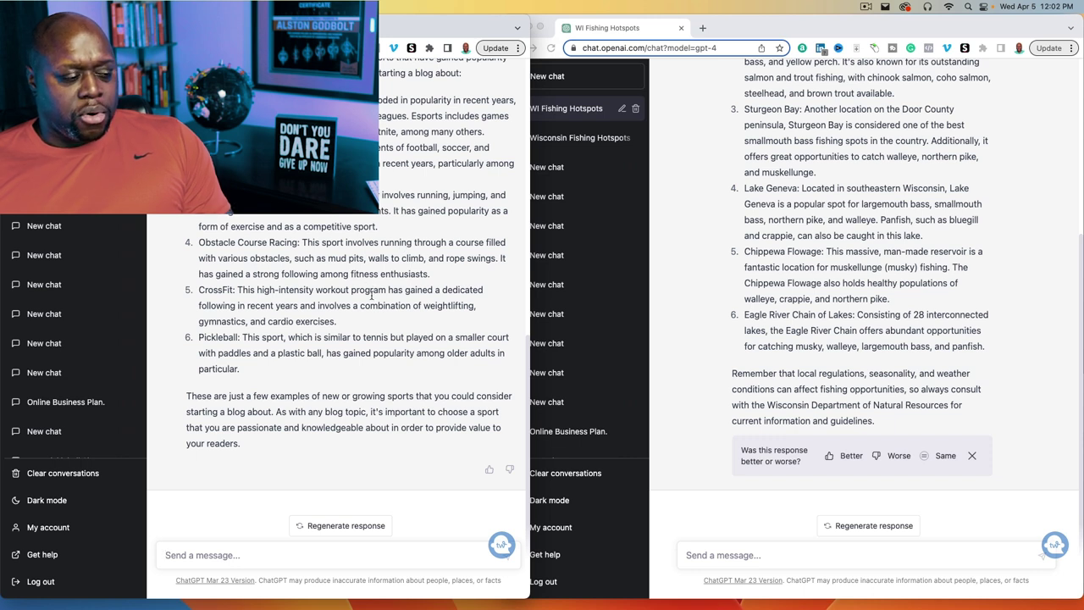
Paste the copied newest-sports blog question into the GPT-4 chat and send it
click(825, 563)
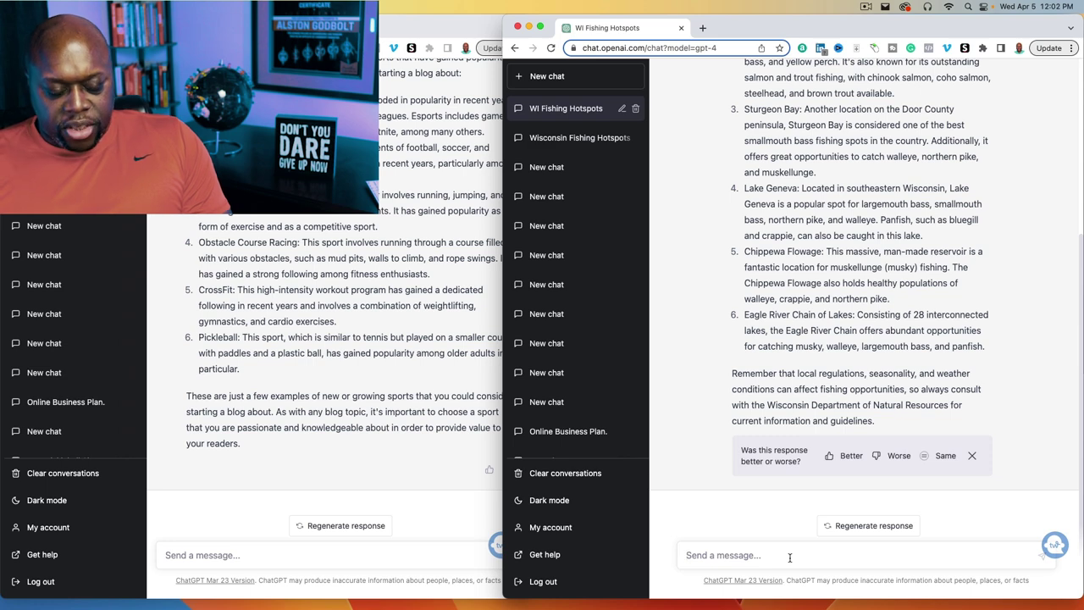
key(super+v)
key(Return)
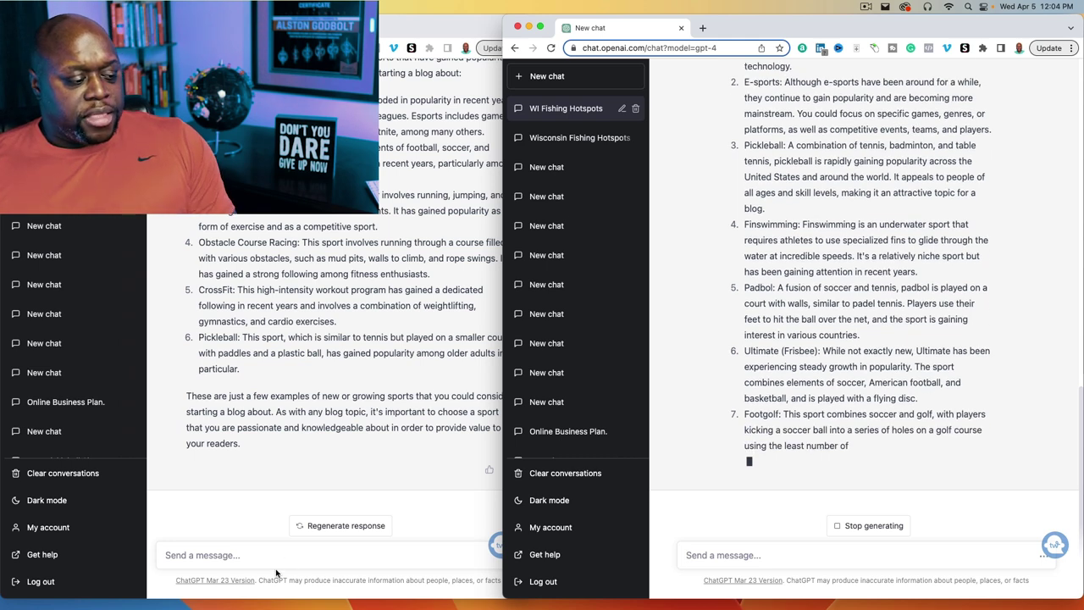
Ask the GPT-3.5 chat "Create a youtube video script for the best playstation 5 video games for beginners", correcting the misspelled console name before sending
click(252, 556)
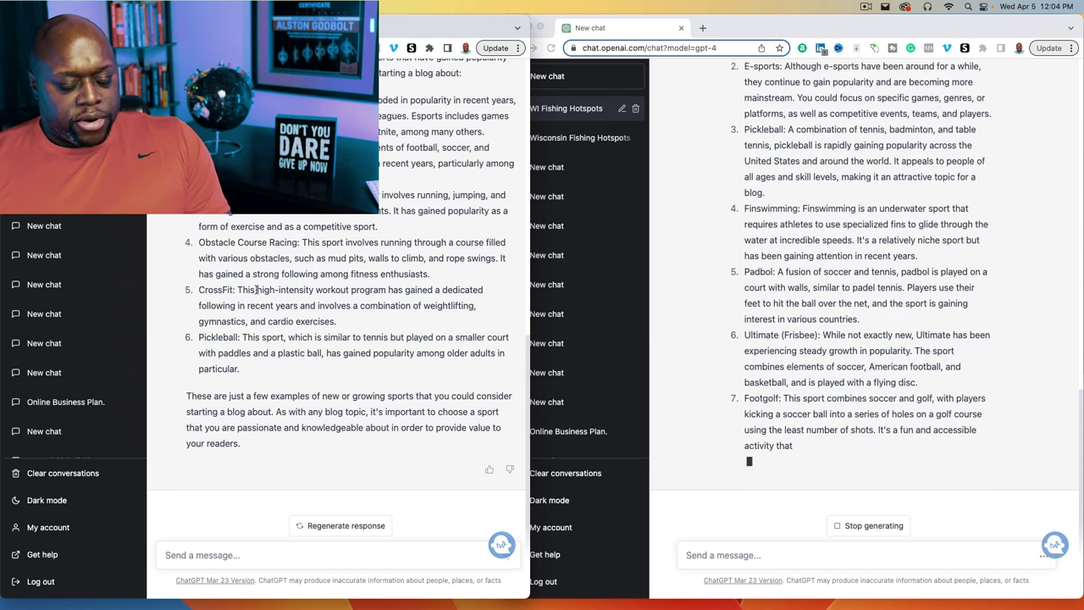
text(Create a)
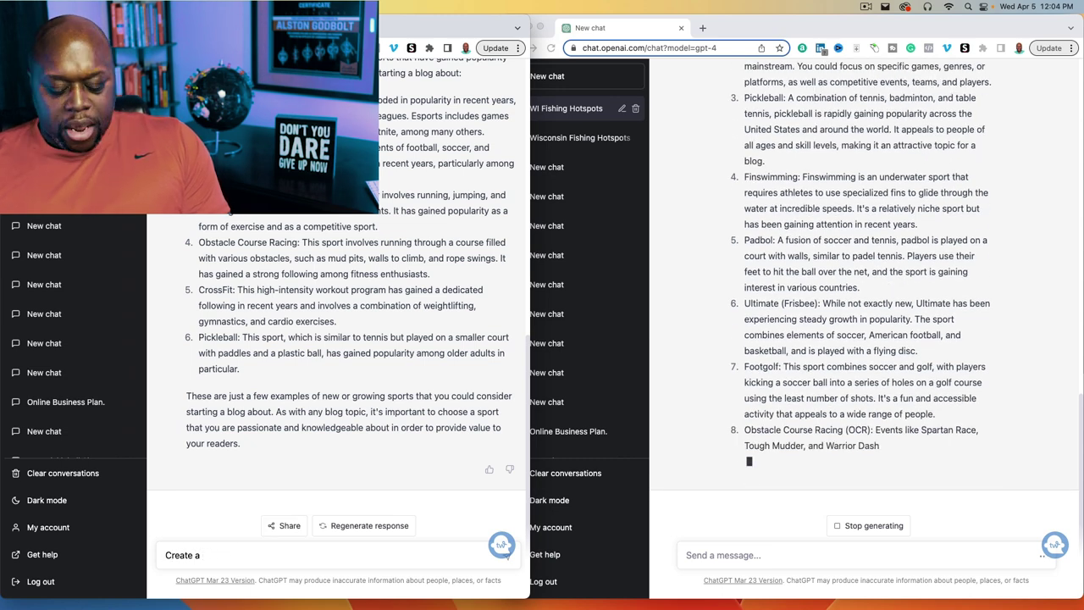
text( yoyoutube video script for the best playsation 5 vid)
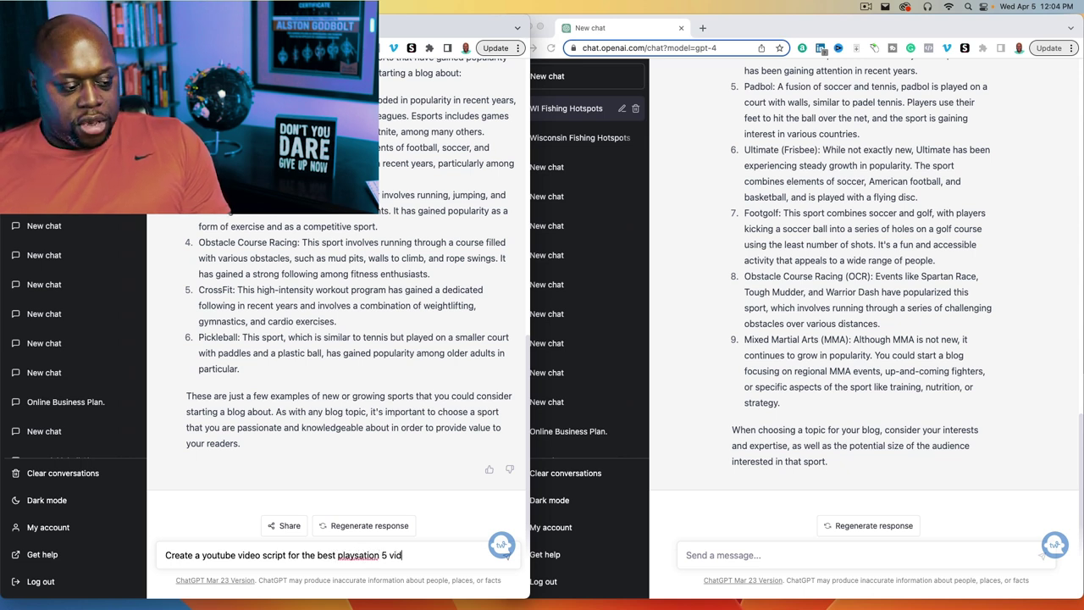
text(eginners)
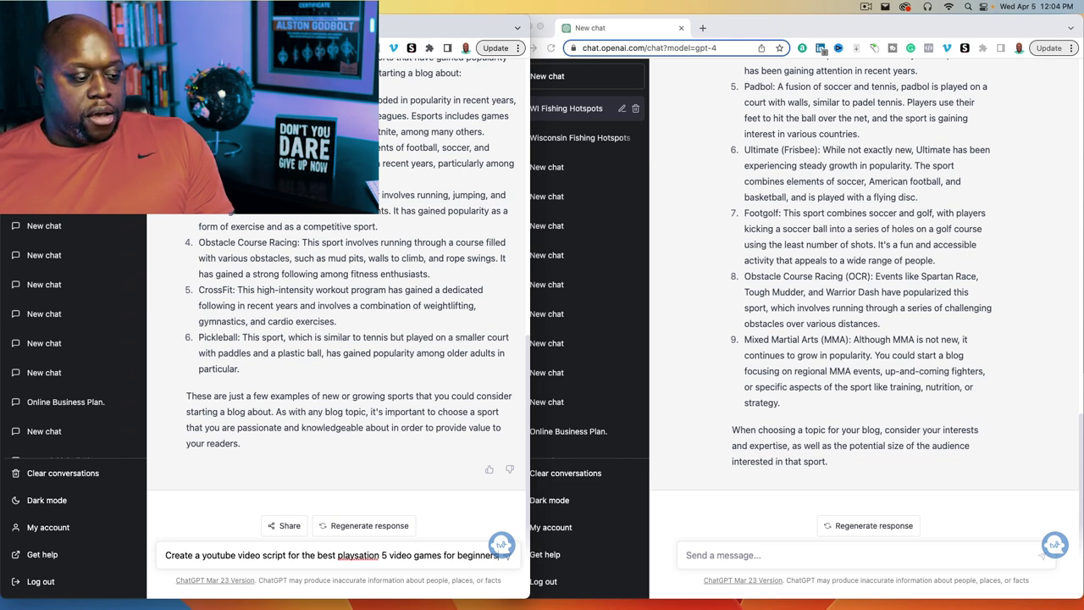
double_click(353, 555)
text(playstation)
key(Return)
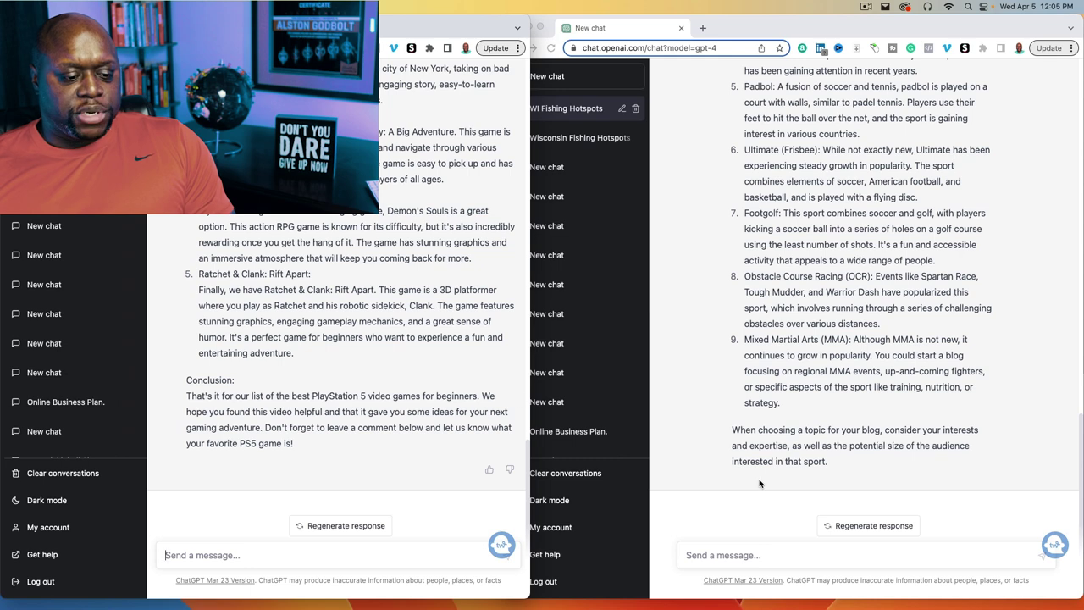
Send "Create a youtube video script for the best playstation 5 video games for beginners" in the GPT-4 chat
click(797, 557)
text(Create a youtube video script for the best playstation 5 video games for beginners)
key(Return)
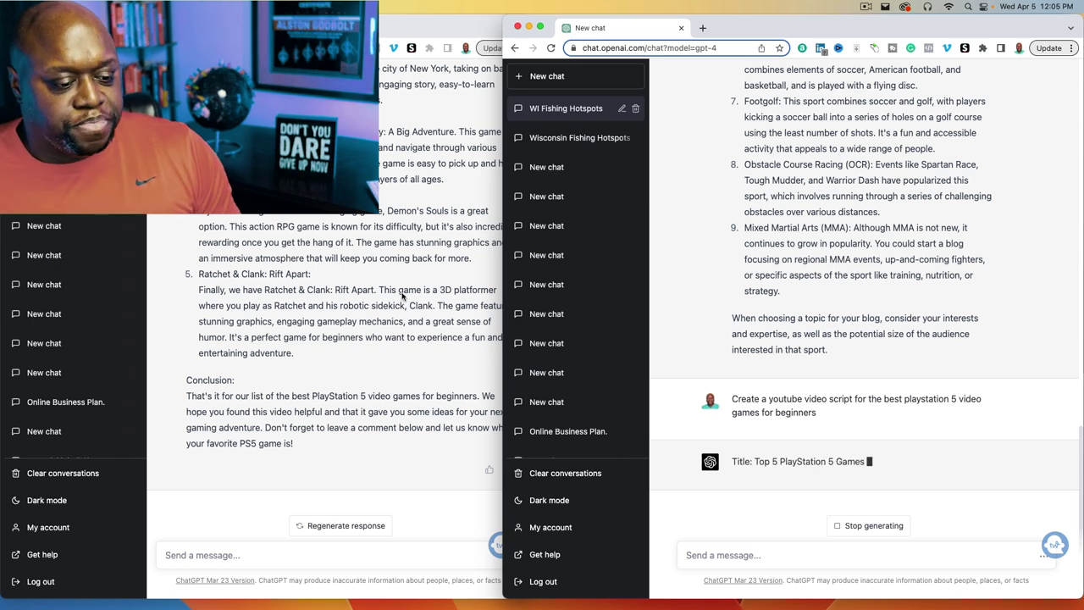
Review the introduction and game sections of the GPT-3.5 video script
scroll(398, 305, up, 5)
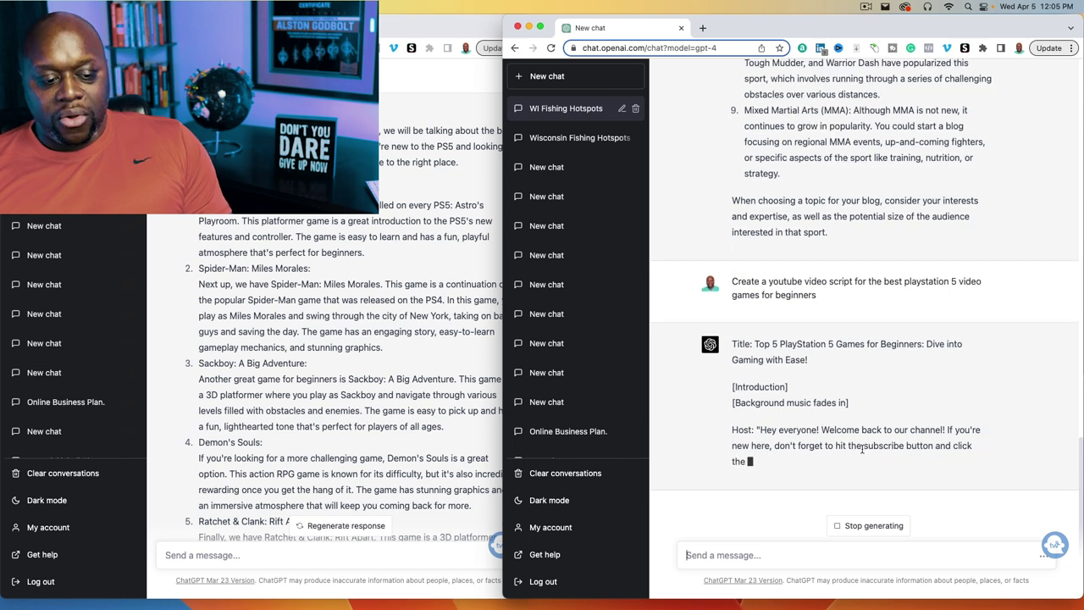
scroll(378, 312, up, 5)
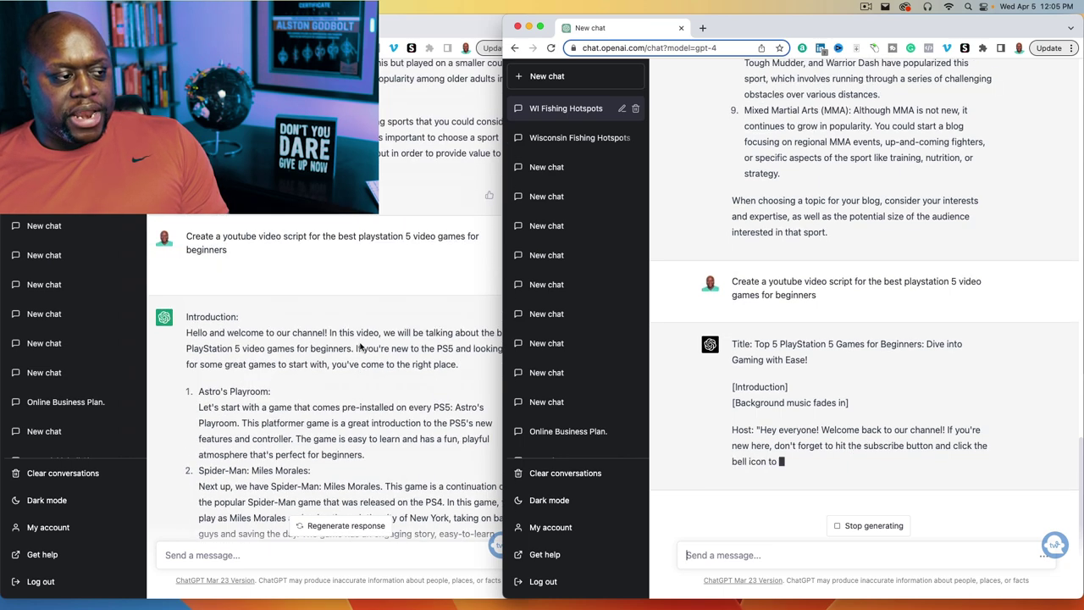
scroll(360, 345, down, 4)
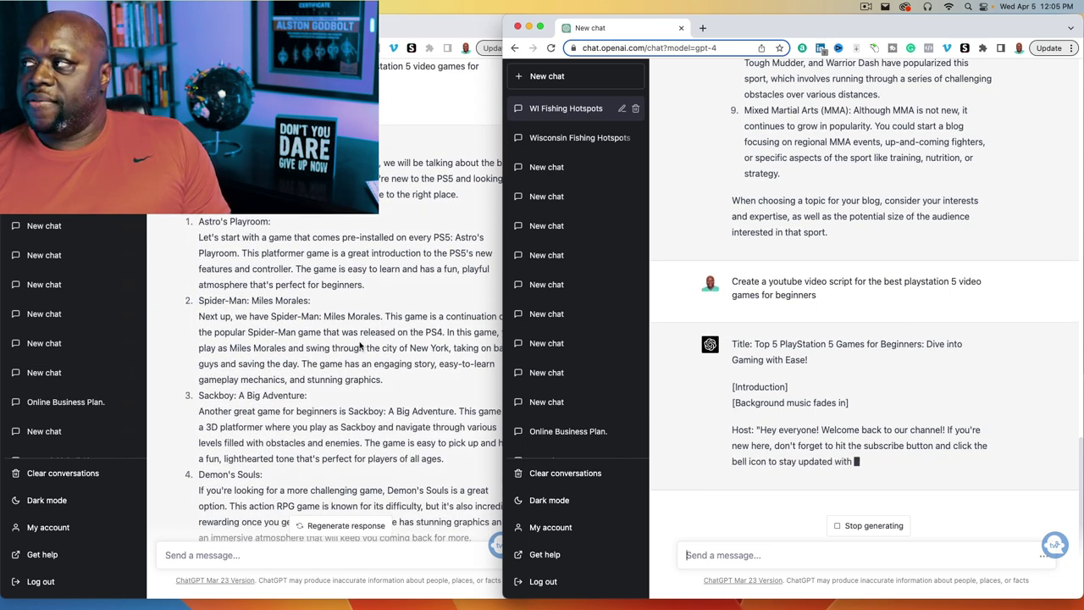
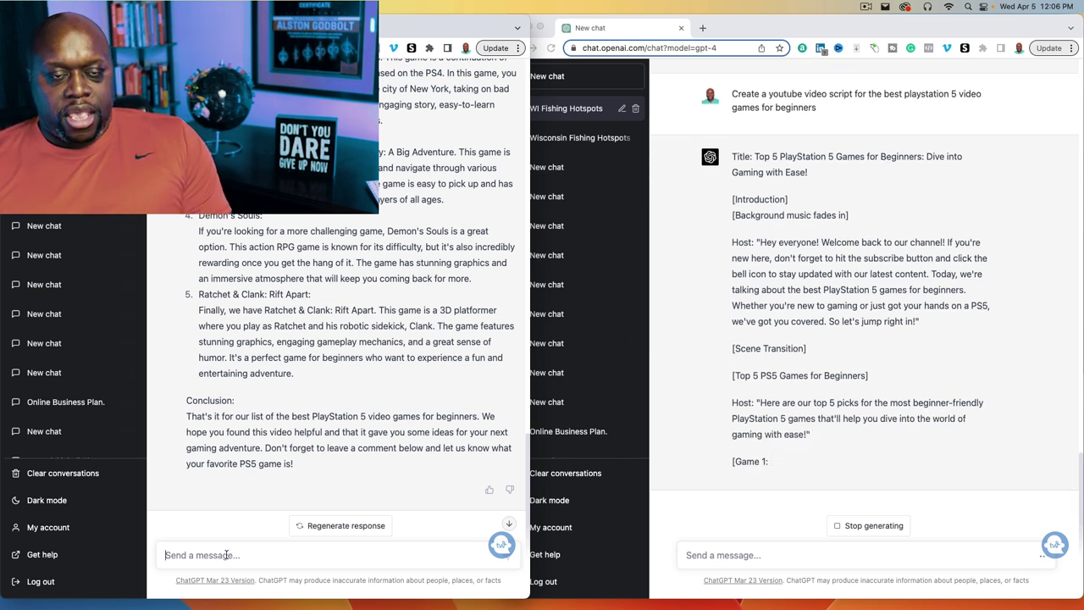
Start the GPT-3.5 prompt with "write an email sequence for people that want to lose weight", without sending it
text(write an)
key(BackSpace)
key(BackSpace)
key(BackSpace)
key(BackSpace)
key(BackSpace)
text(te an email sequence for )
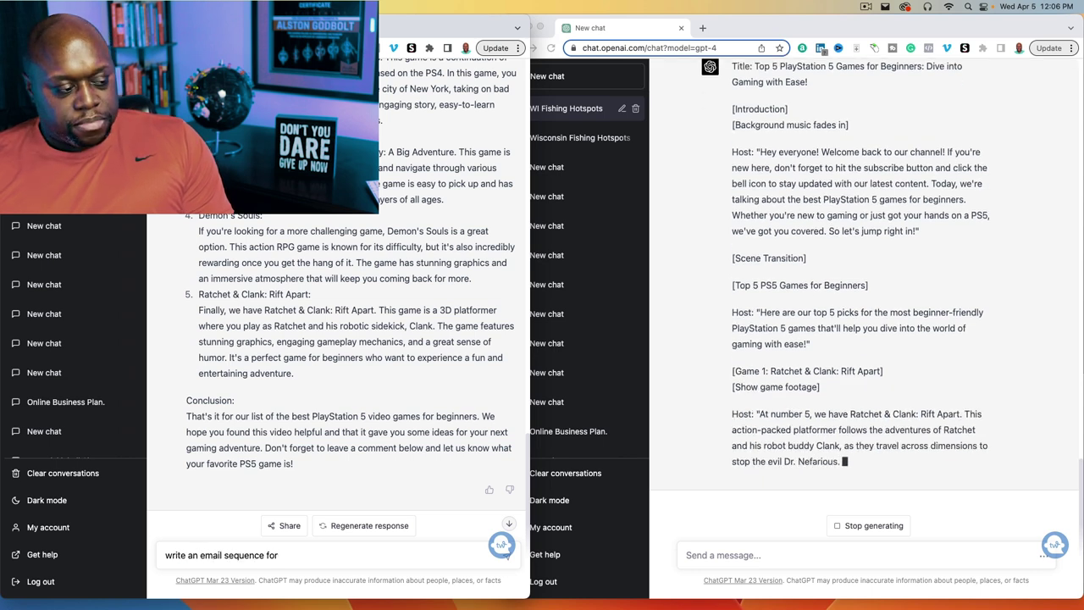
text(people that wan)
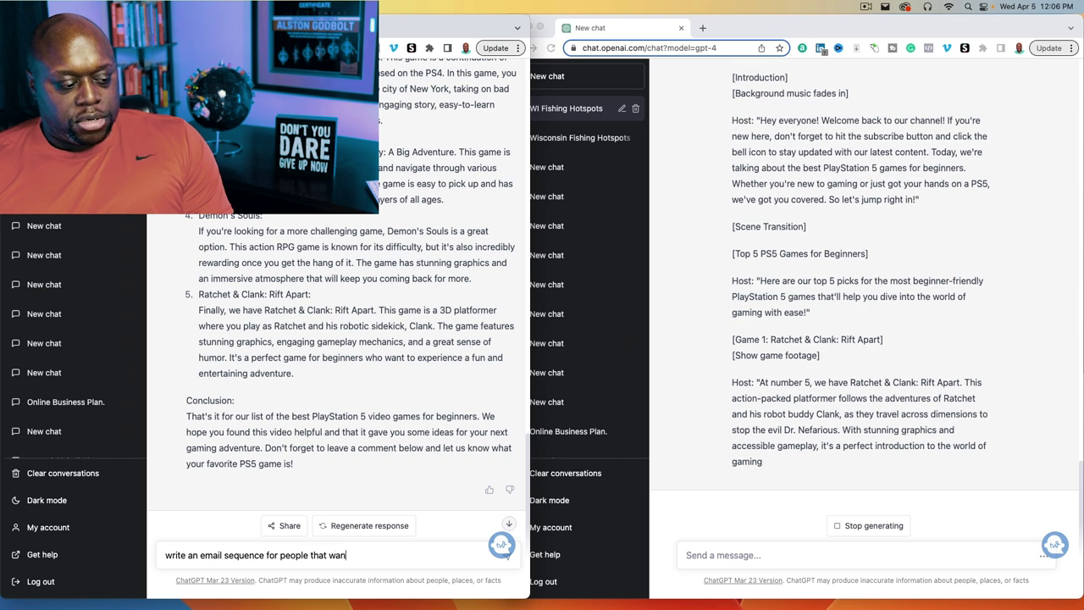
text(t to lose weight)
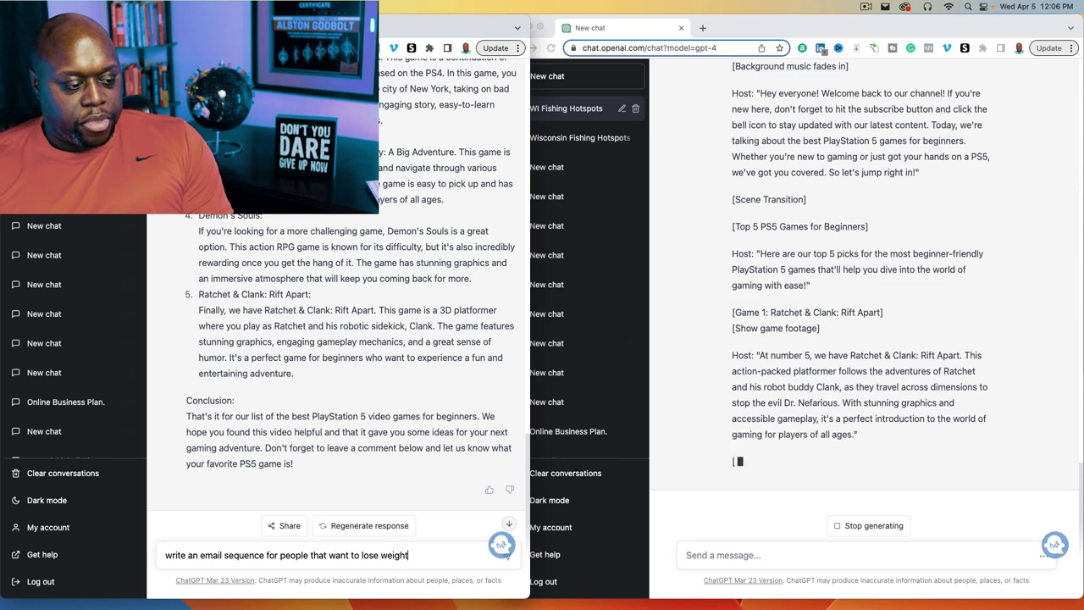
Add "My target audience is men for 50, that are 30 pounds over weight. They want to lose weight without going to the gym." to the prompt
text(. My target audience is men for 50, that are 30 poun)
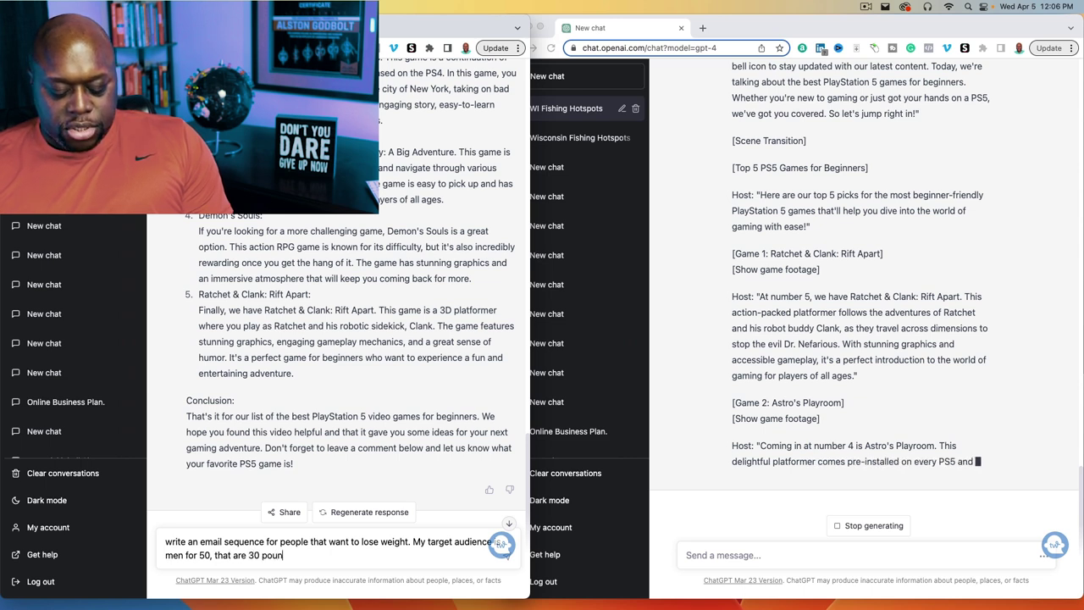
text(ds over weight. They )
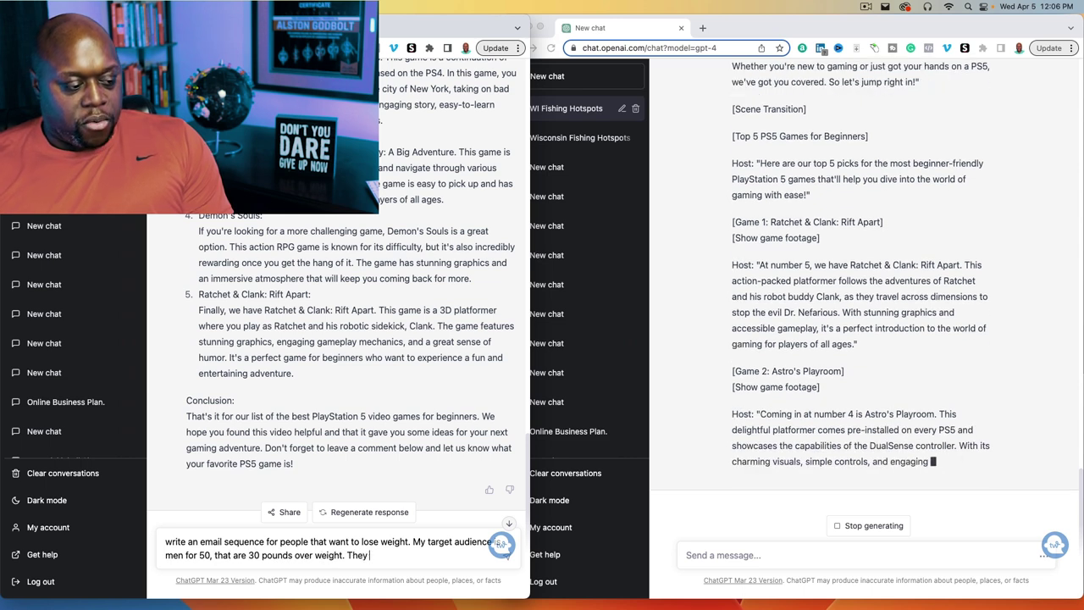
text(want to lose weight without going)
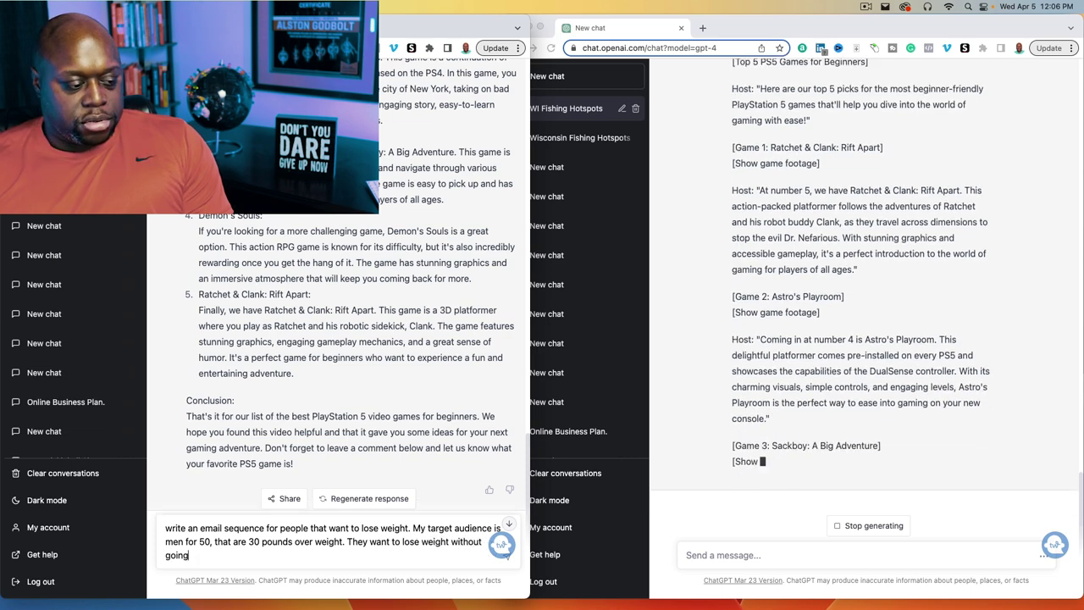
text( to the gym. They )
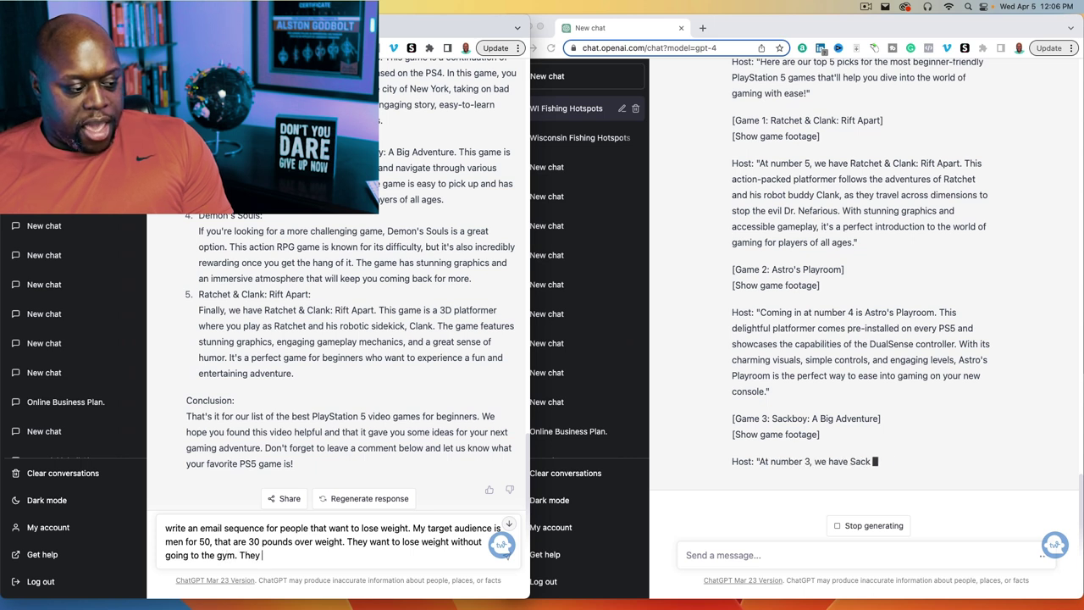
Continue the audience description with "They have money to buy things but only if it is necessary."
text(have money)
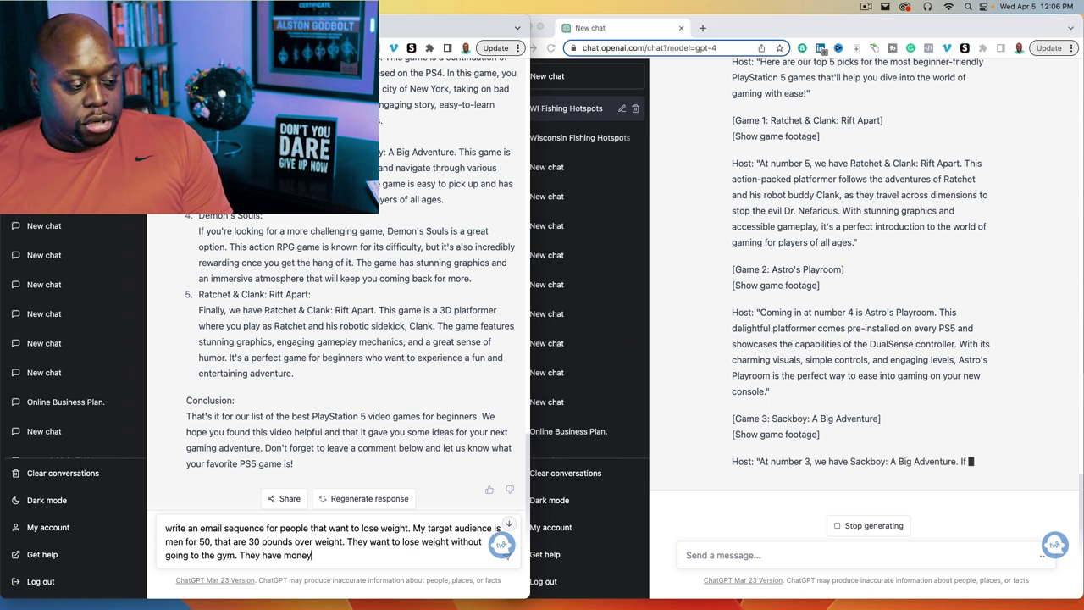
text( to buy thing)
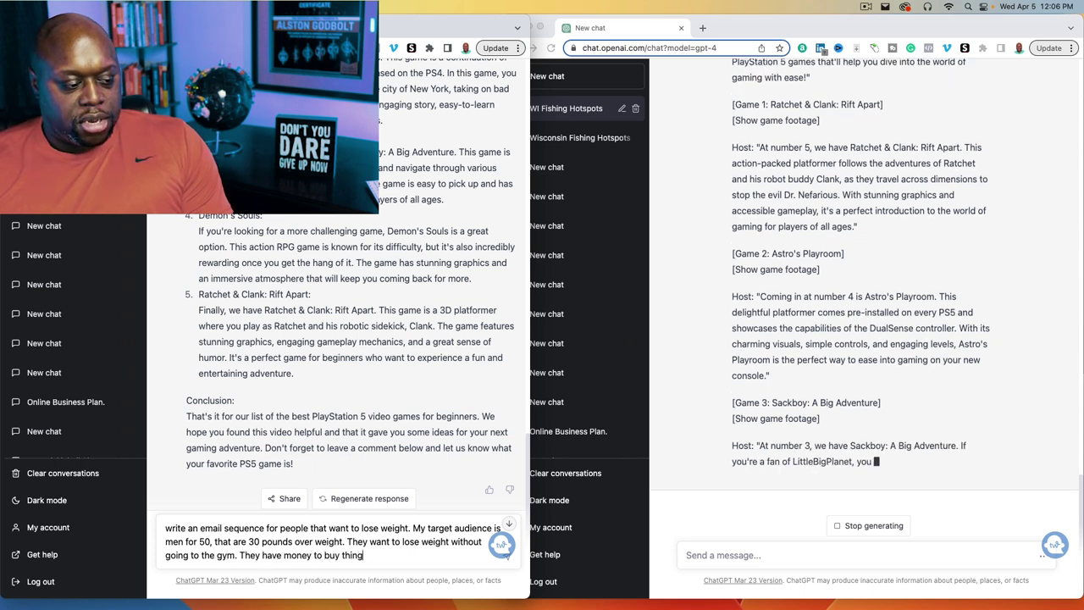
text(s but o)
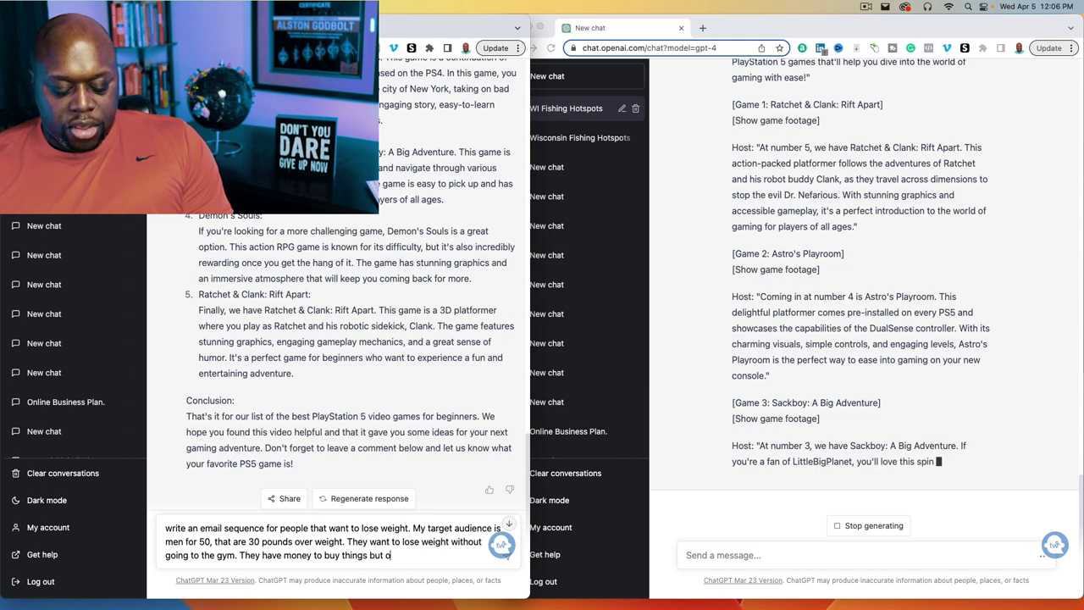
text(nly if it is necessary. write 3 da)
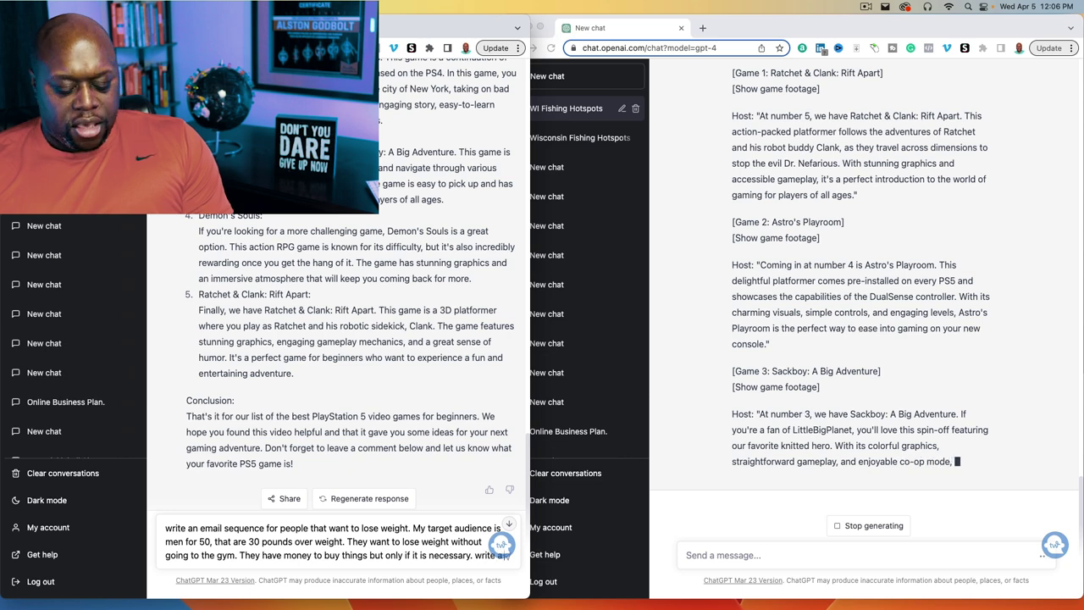
Finish the prompt by requesting a 3 day email sequence recommending products that can help them lose weight
text(y)
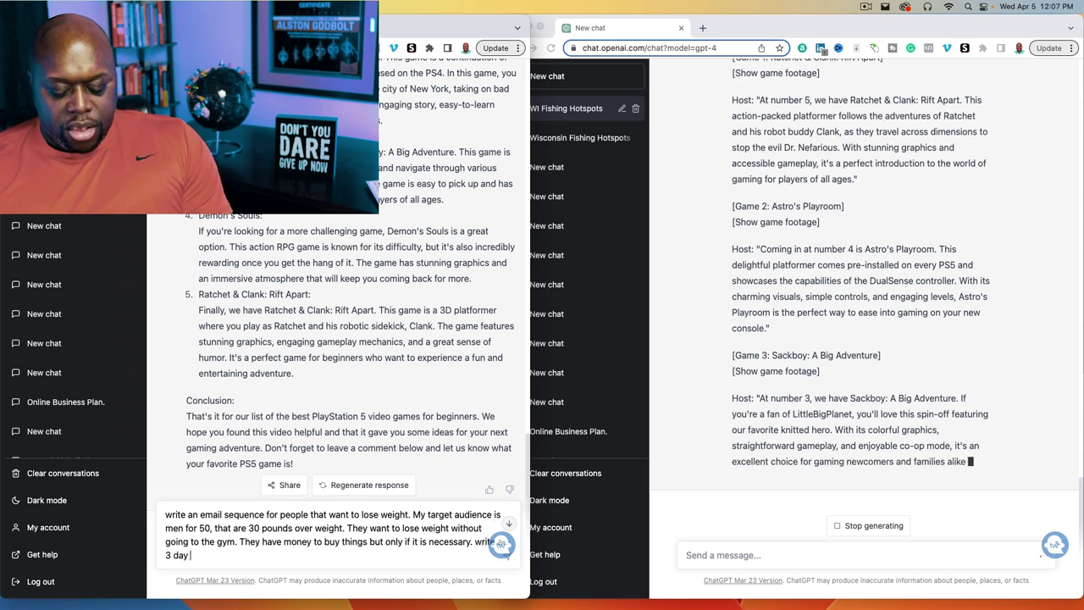
text( email sequence)
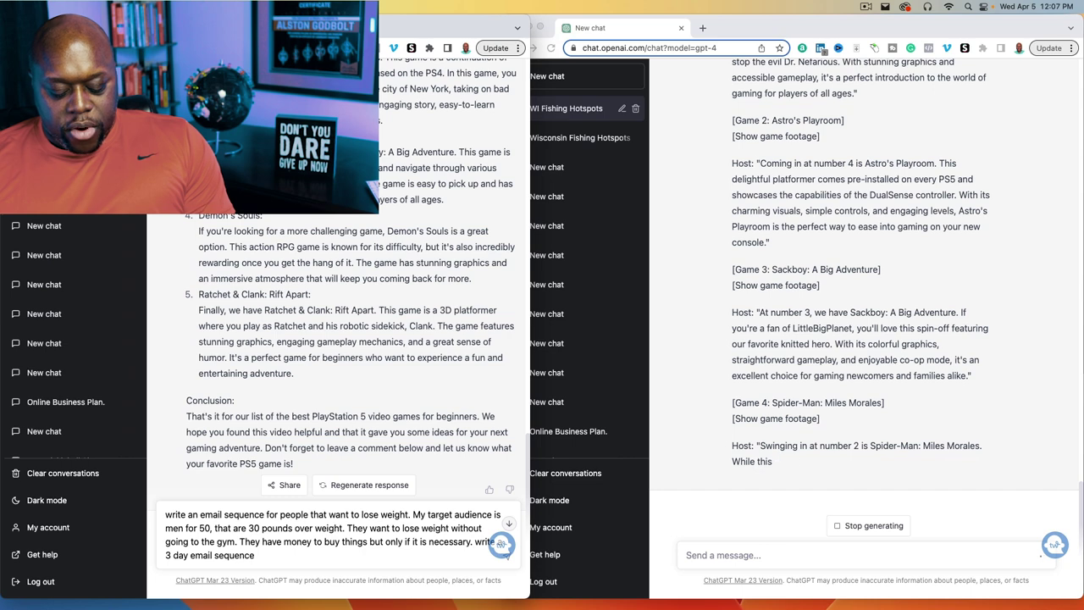
text( recomending product)
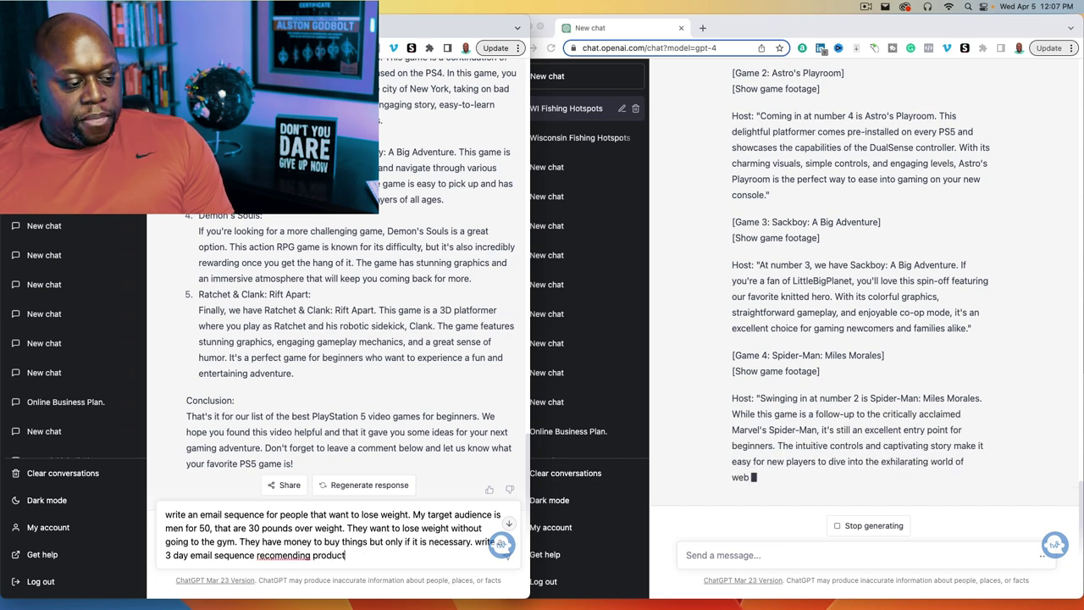
text(s that can hel)
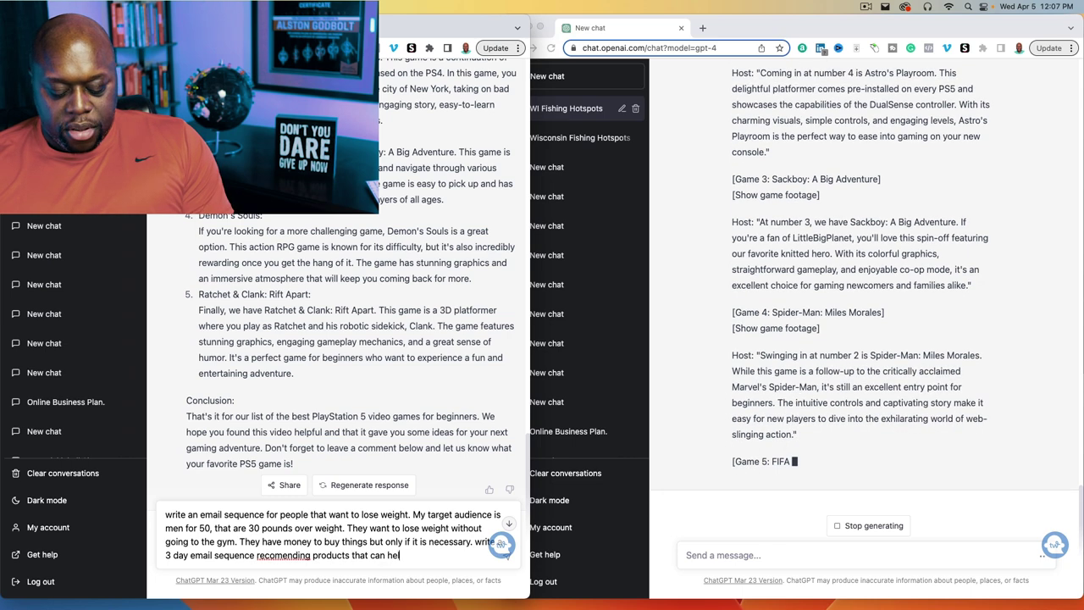
text(p them lose weight)
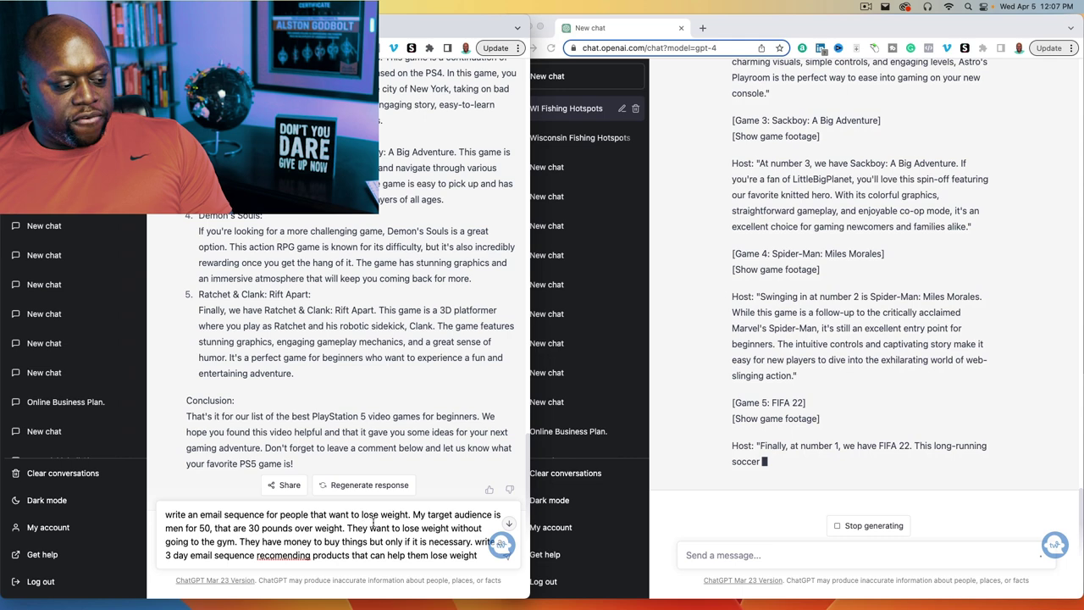
Correct the misspelled word to "recommending" and copy the whole email sequence prompt
right_click(283, 555)
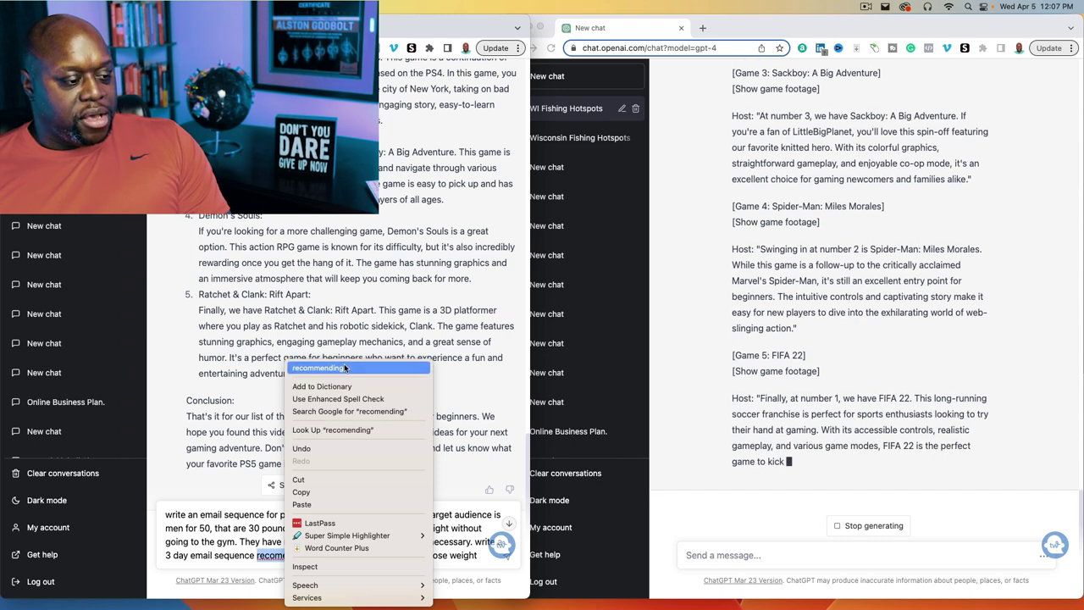
click(317, 367)
key(super+a)
key(super+c)
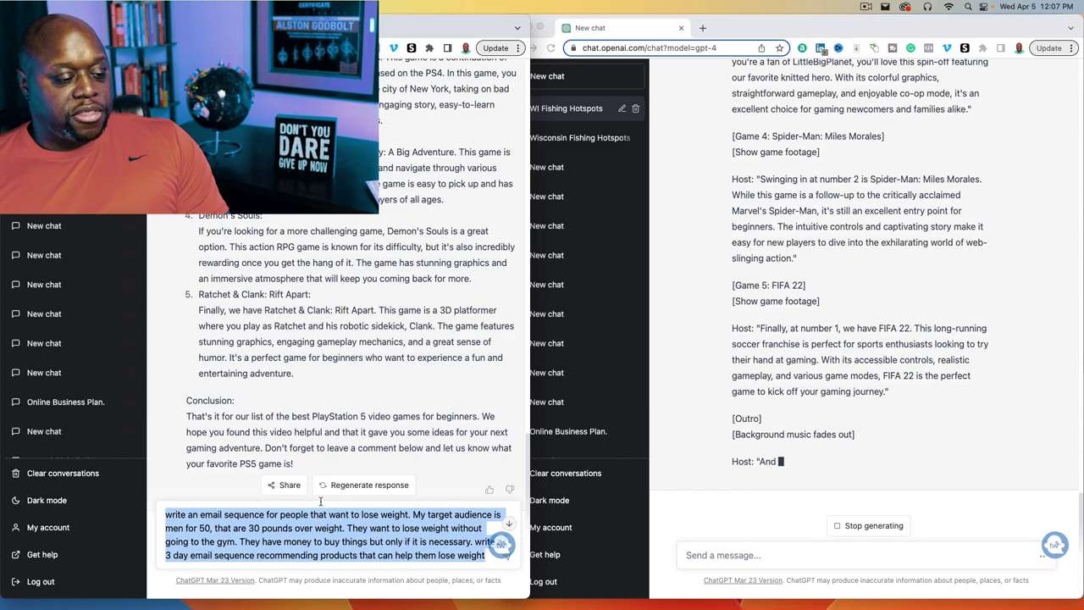
Review the GPT-4 PlayStation 5 video script from its game sections to the outro, comparing it with the GPT-3.5 script
scroll(819, 425, up, 5)
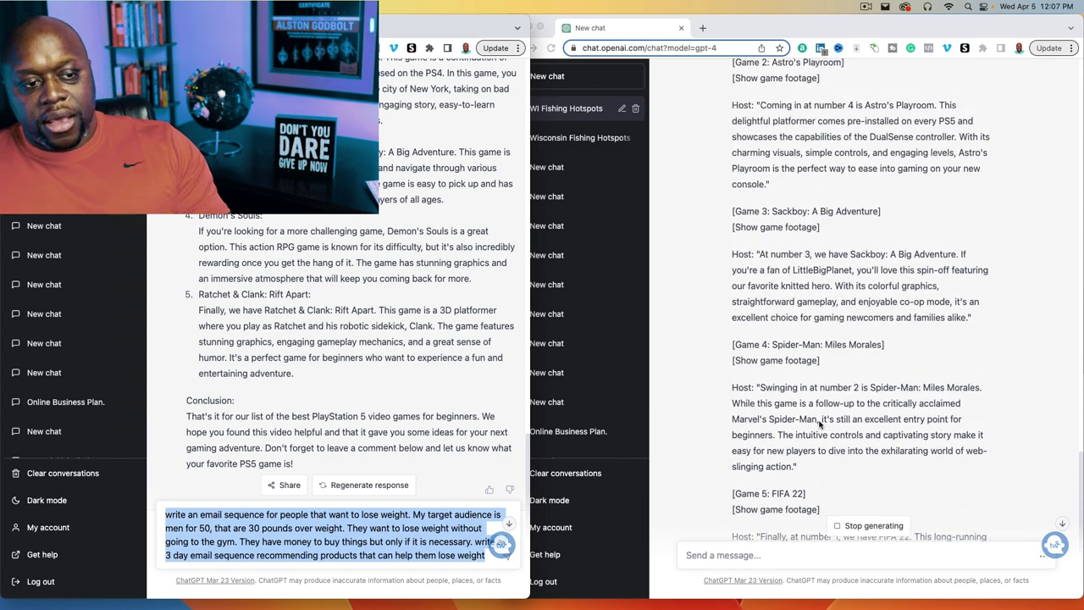
scroll(862, 411, up, 5)
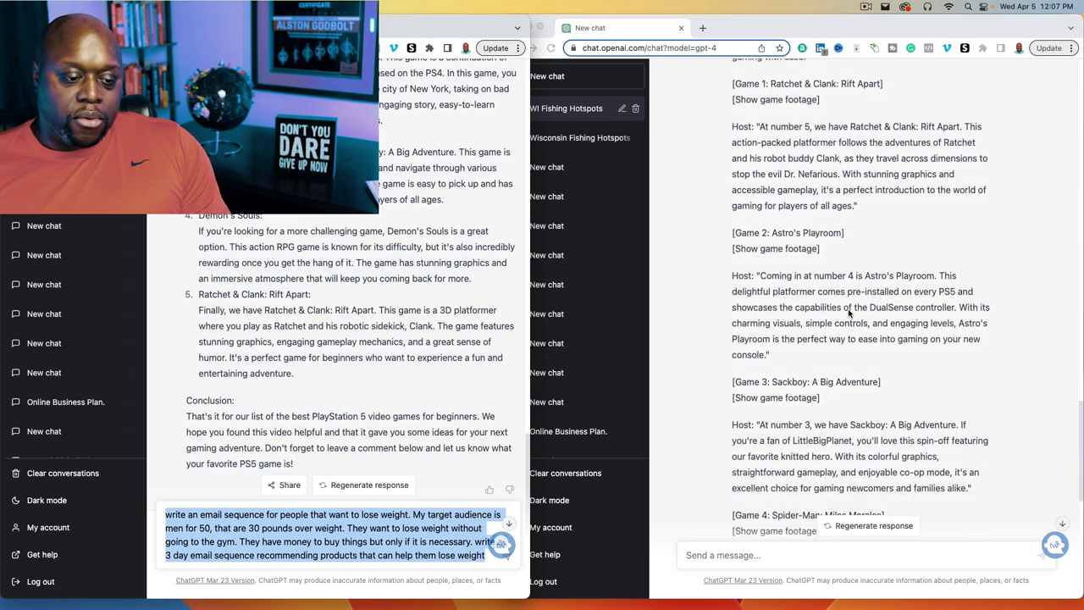
scroll(801, 212, up, 3)
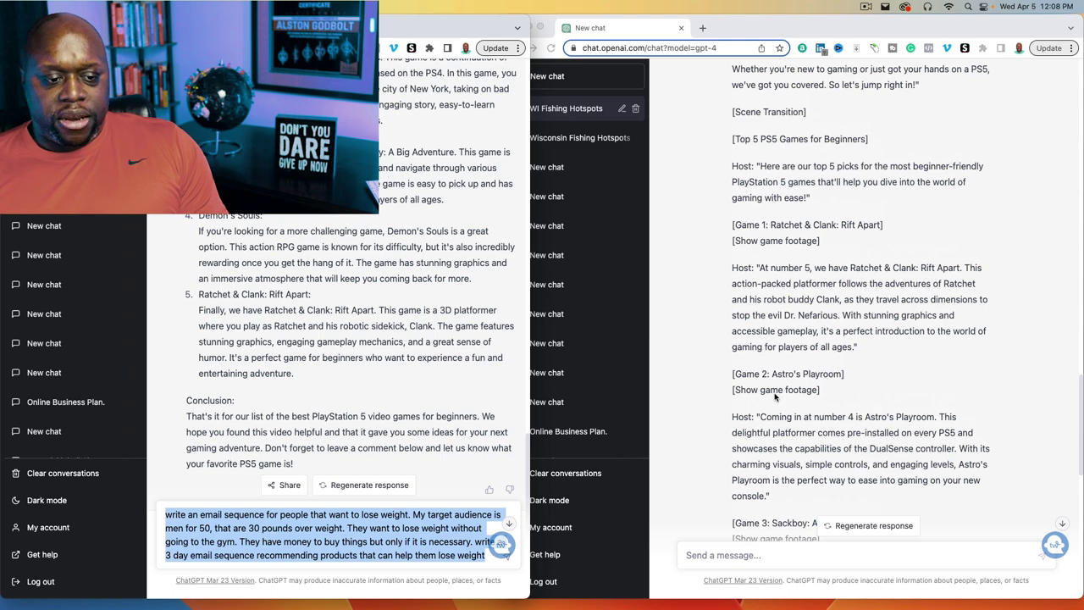
scroll(774, 395, down, 10)
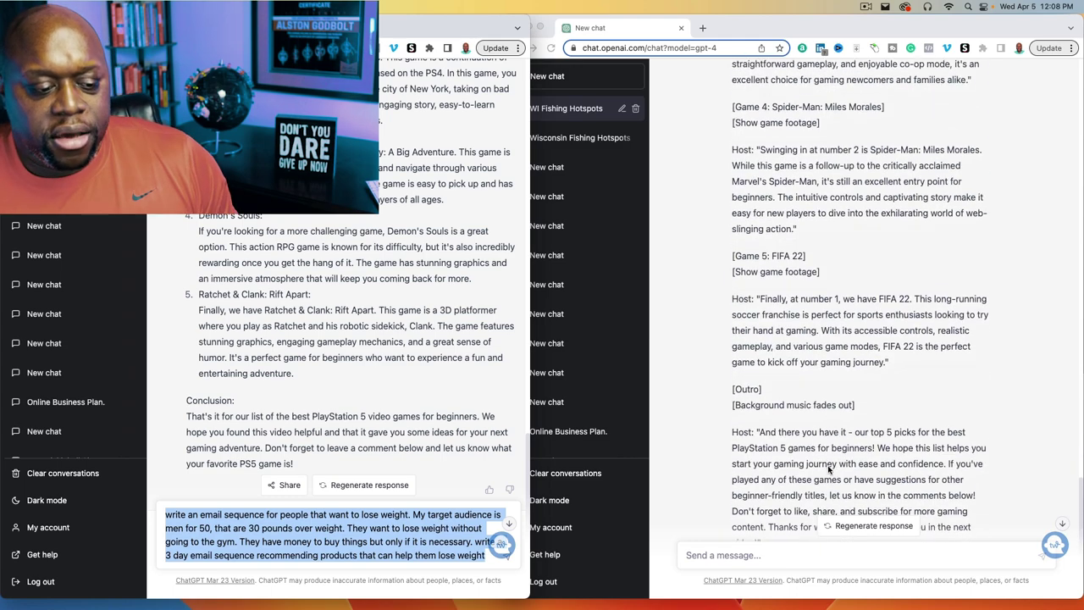
scroll(829, 468, down, 3)
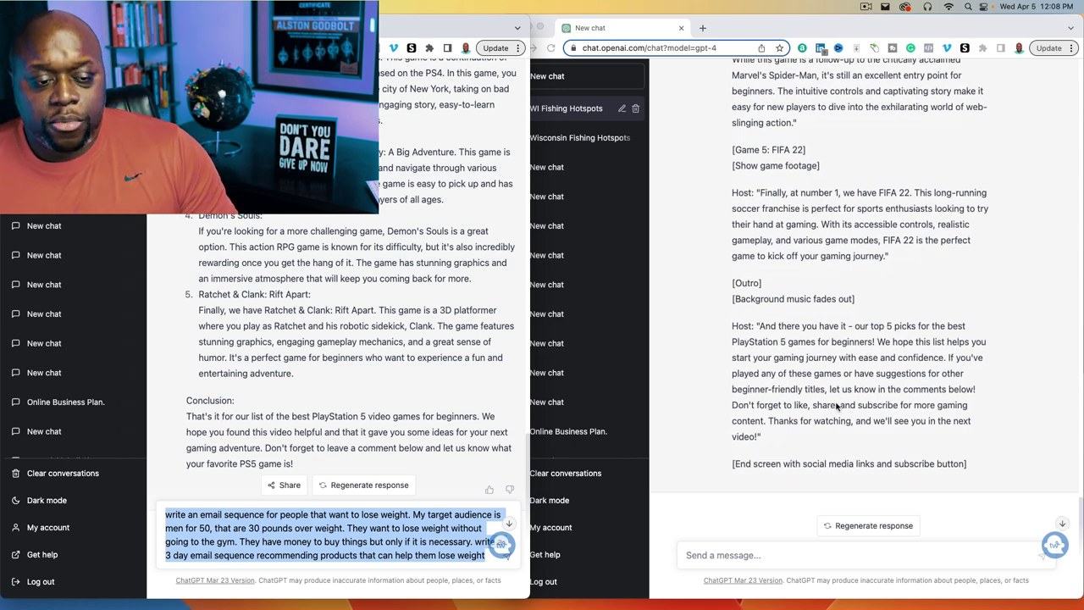
scroll(838, 423, up, 3)
scroll(323, 303, up, 2)
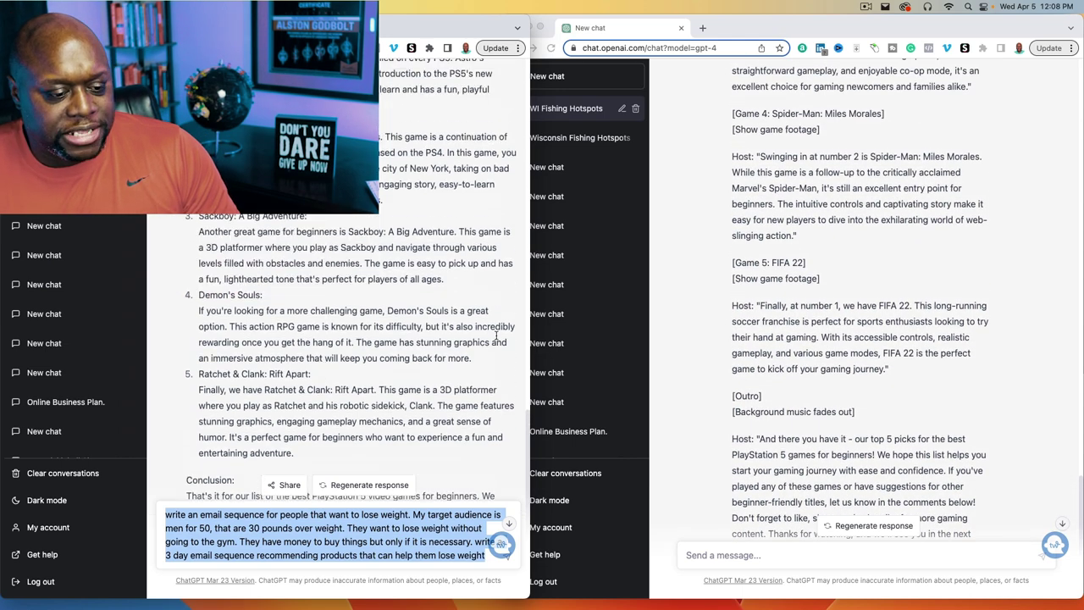
scroll(865, 408, up, 3)
scroll(867, 411, up, 6)
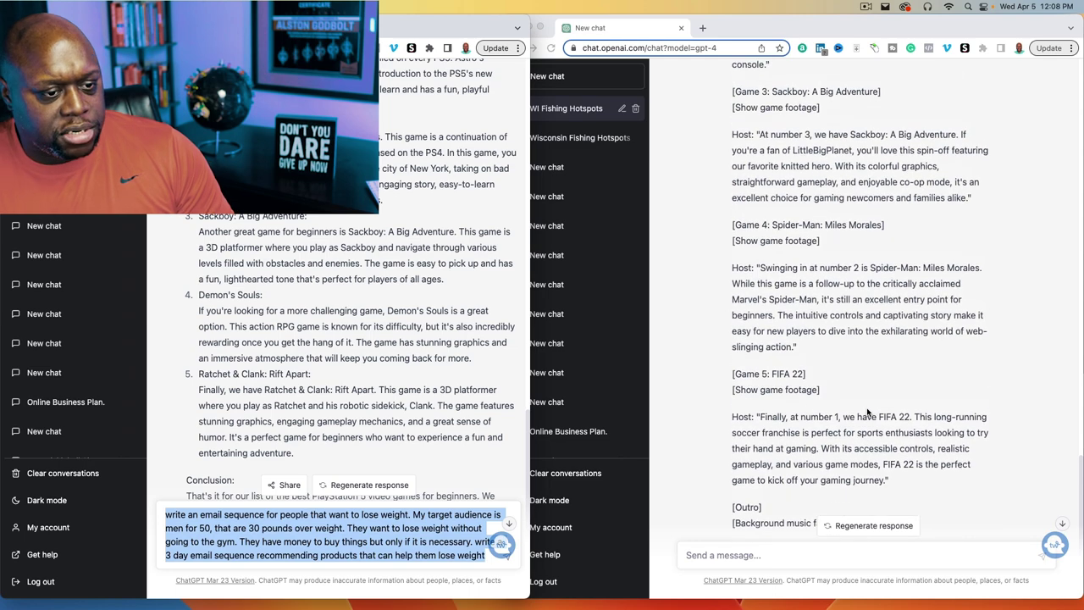
scroll(867, 411, down, 13)
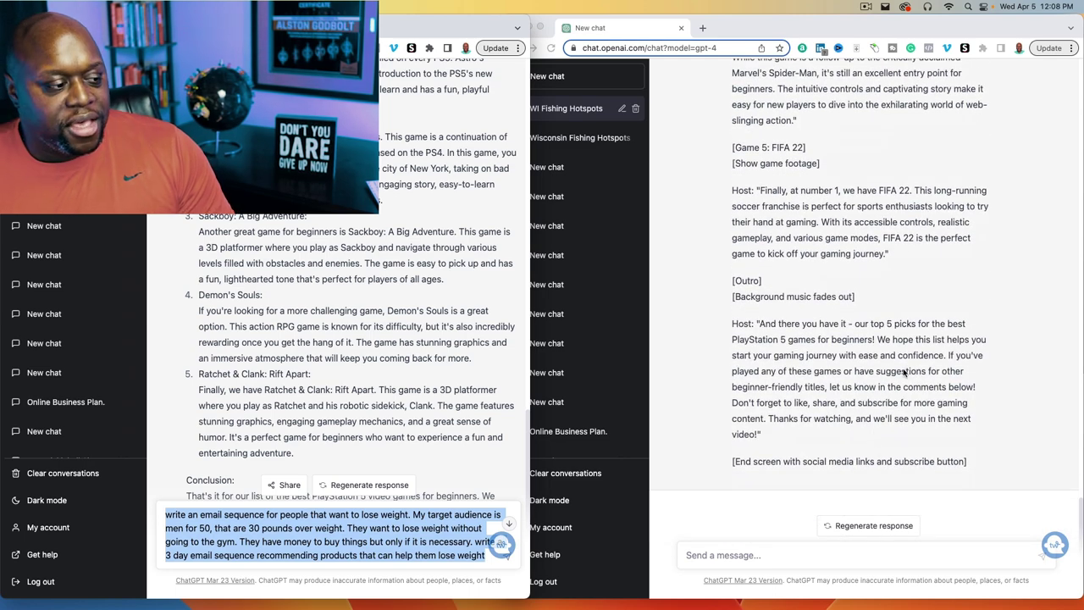
Send the weight-loss email sequence prompt in the GPT-3.5 chat and paste the copied prompt into the GPT-4 message box
click(344, 532)
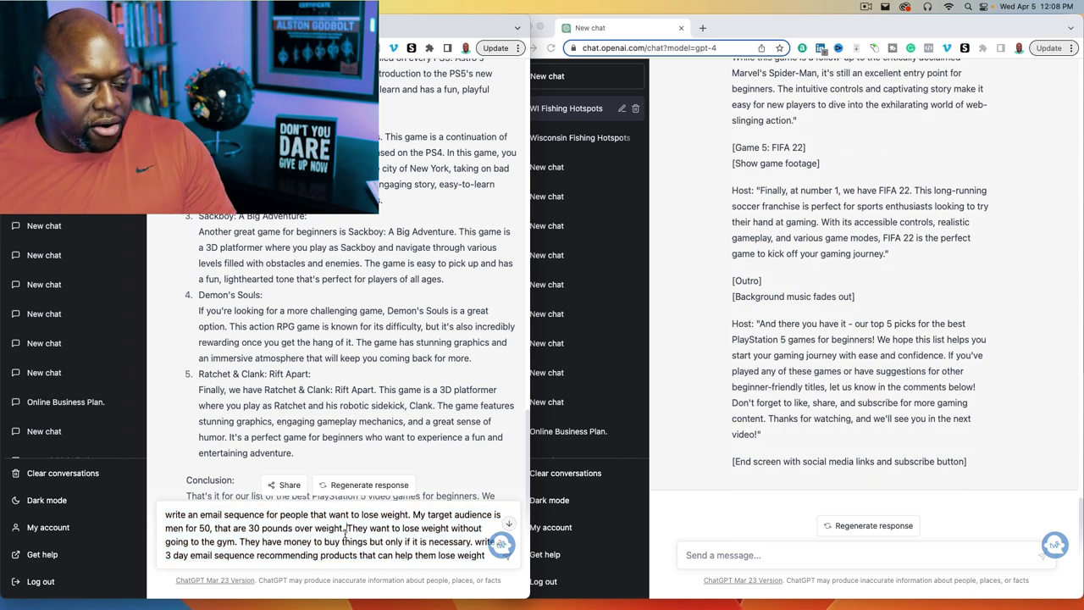
key(Return)
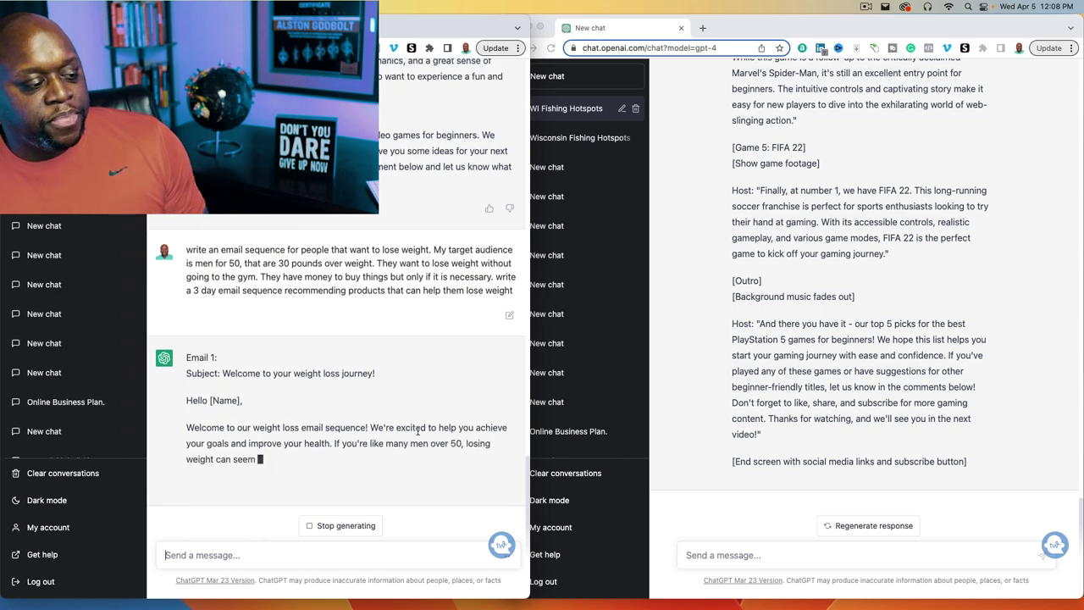
click(757, 553)
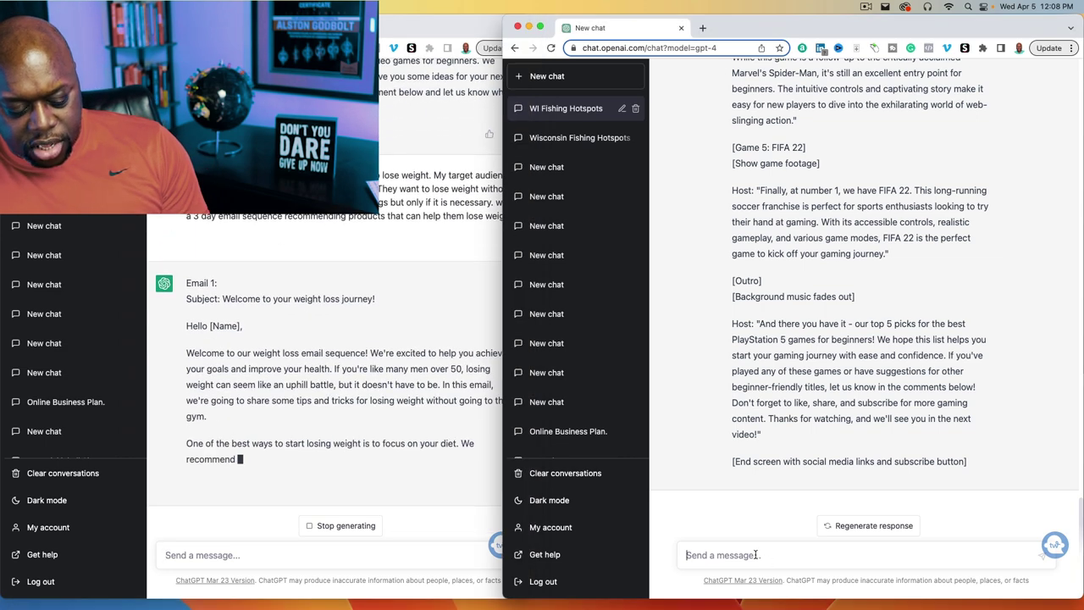
key(super+v)
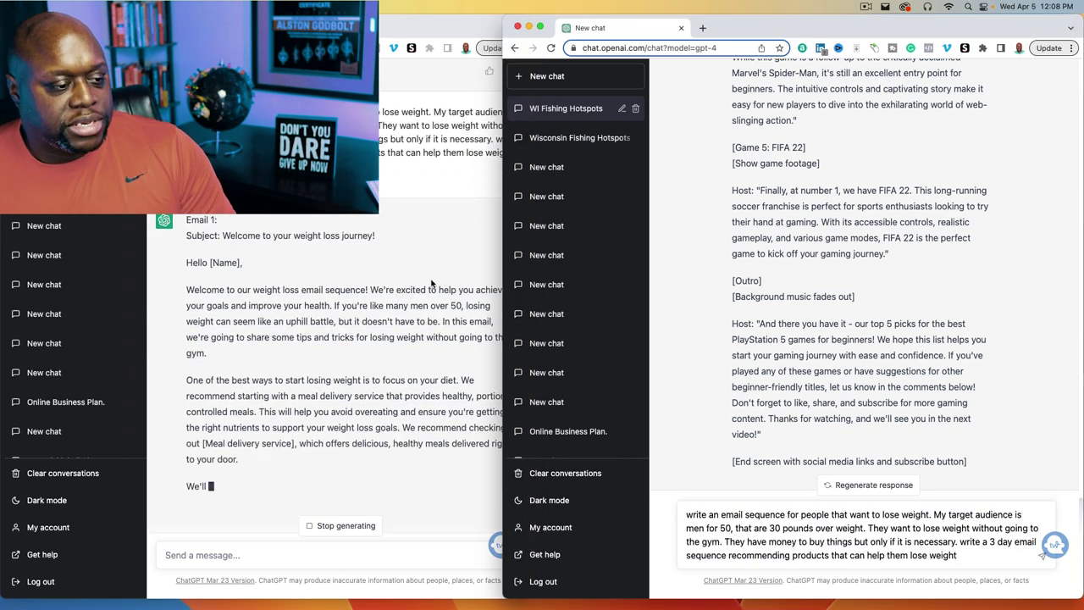
Review the three weight-loss emails in the GPT-3.5 answer, including their product recommendations
click(433, 280)
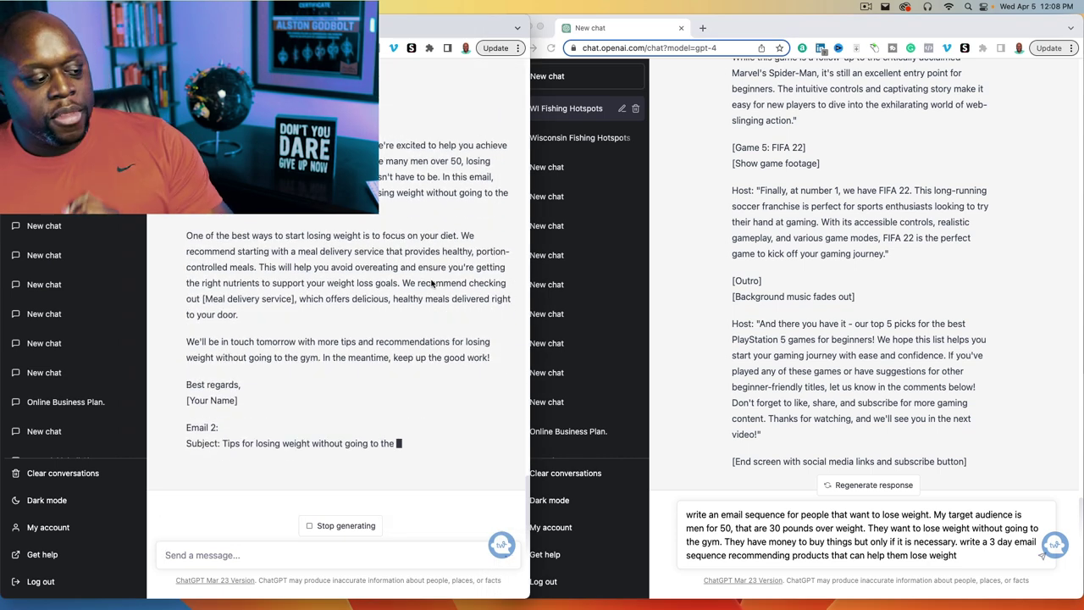
scroll(431, 280, up, 5)
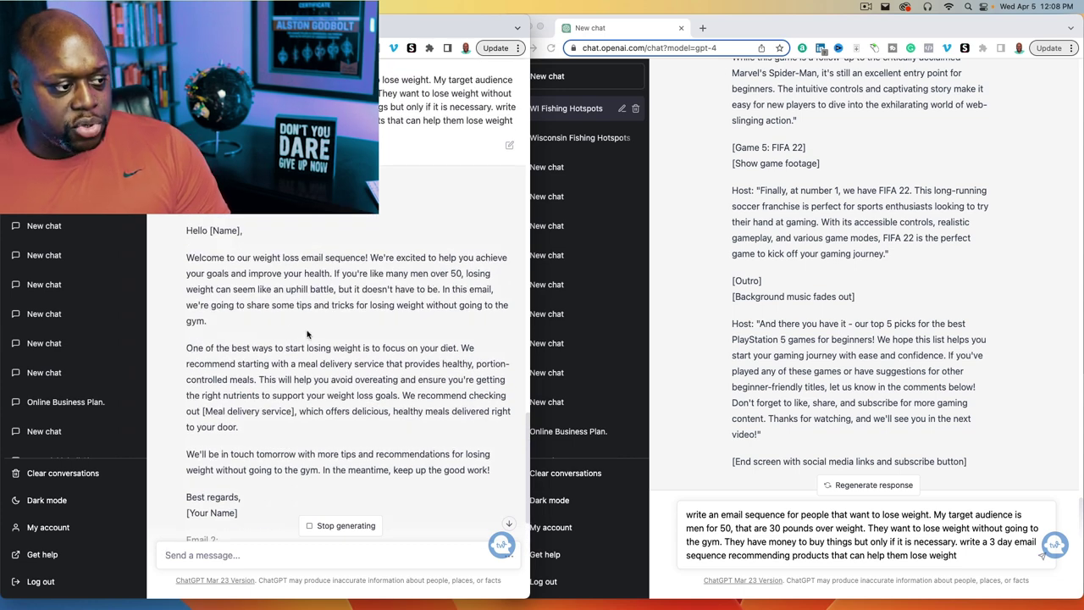
scroll(310, 337, down, 3)
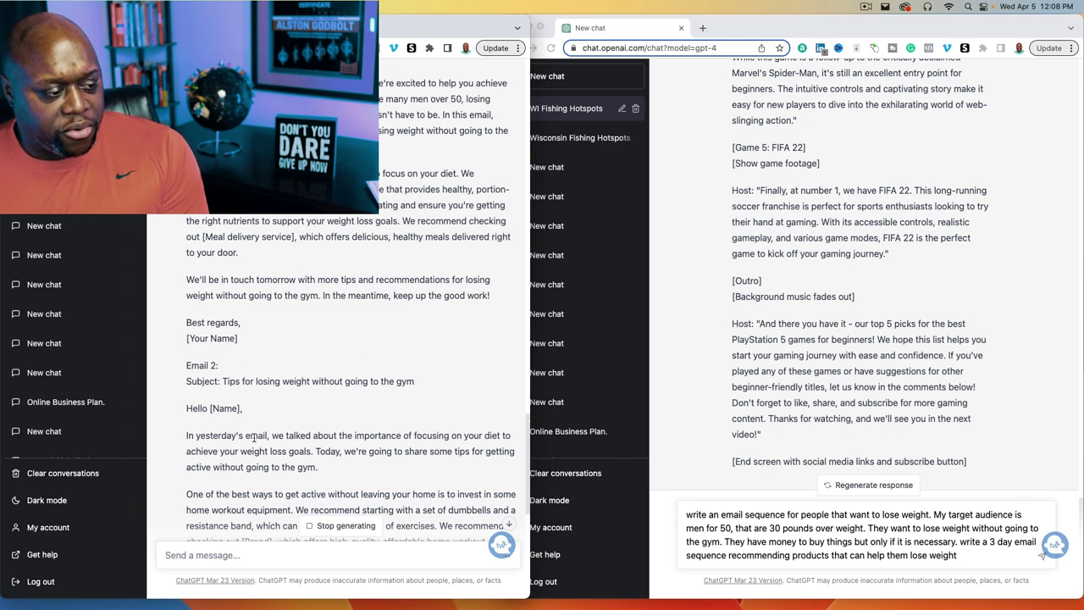
scroll(260, 444, down, 3)
scroll(263, 439, up, 5)
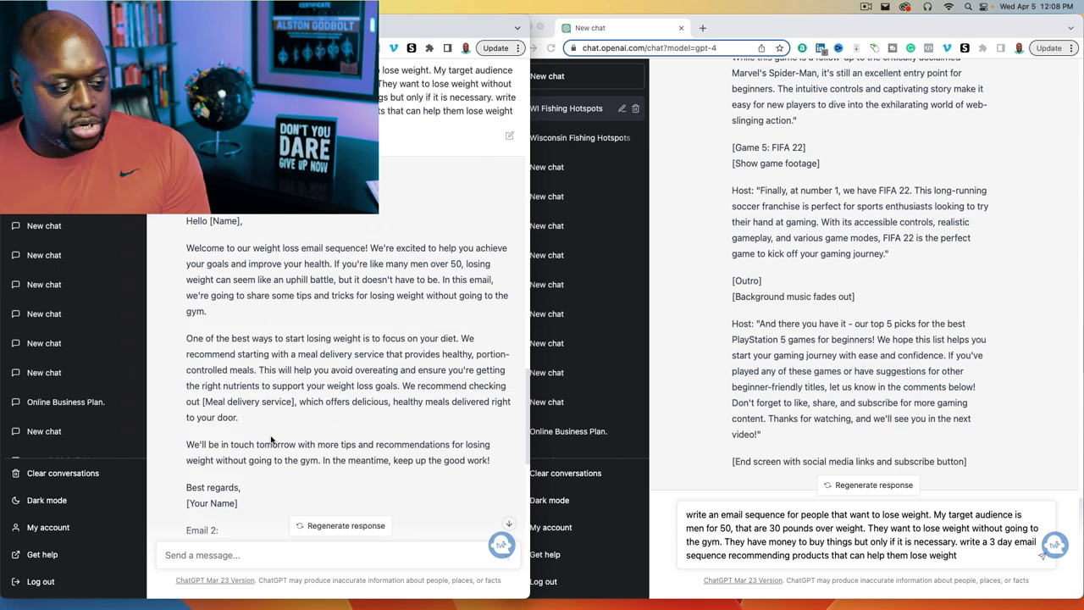
scroll(271, 440, down, 10)
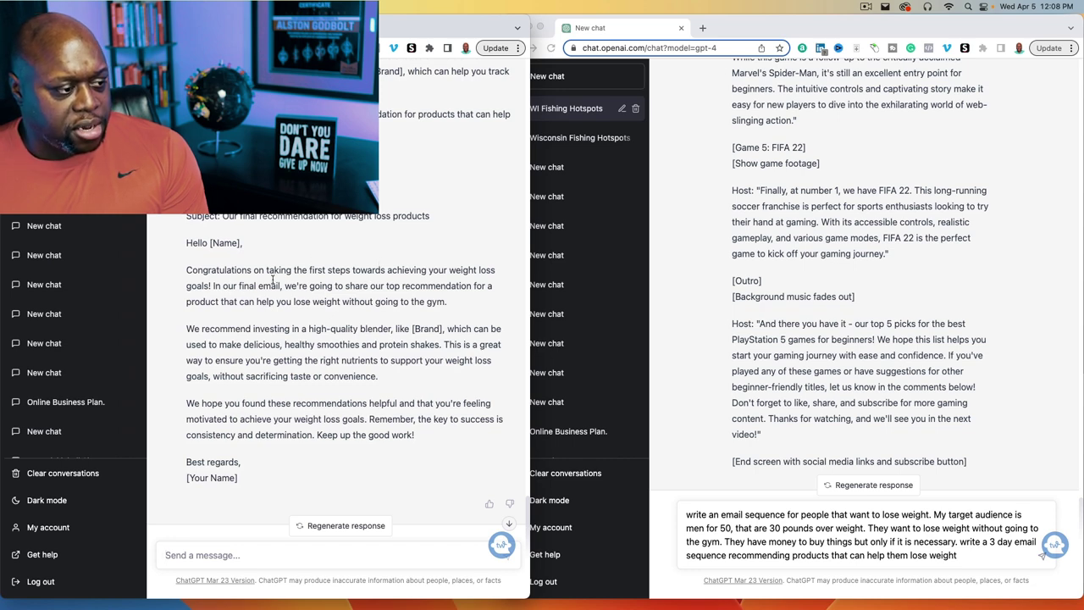
Return to the first weight-loss email in the GPT-3.5 answer and send the email sequence prompt in the GPT-4 chat
scroll(295, 368, up, 5)
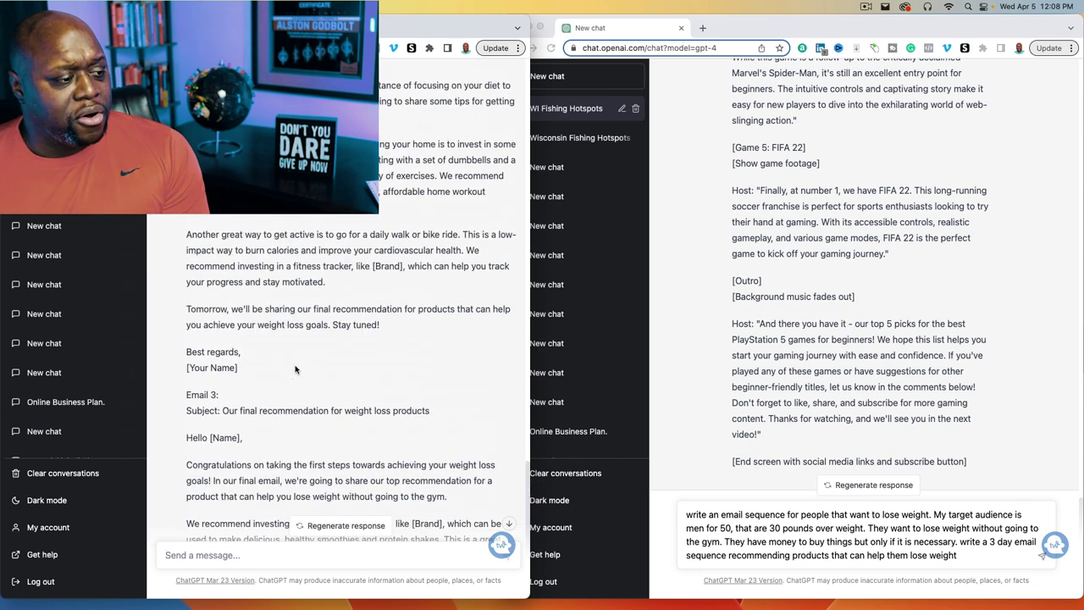
scroll(296, 368, up, 7)
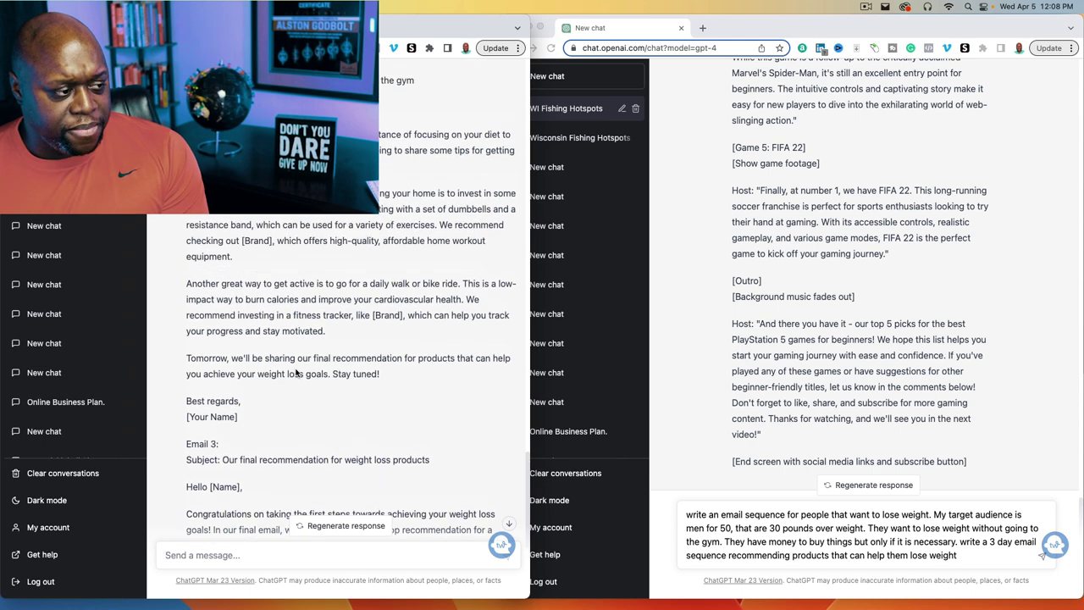
scroll(295, 370, up, 4)
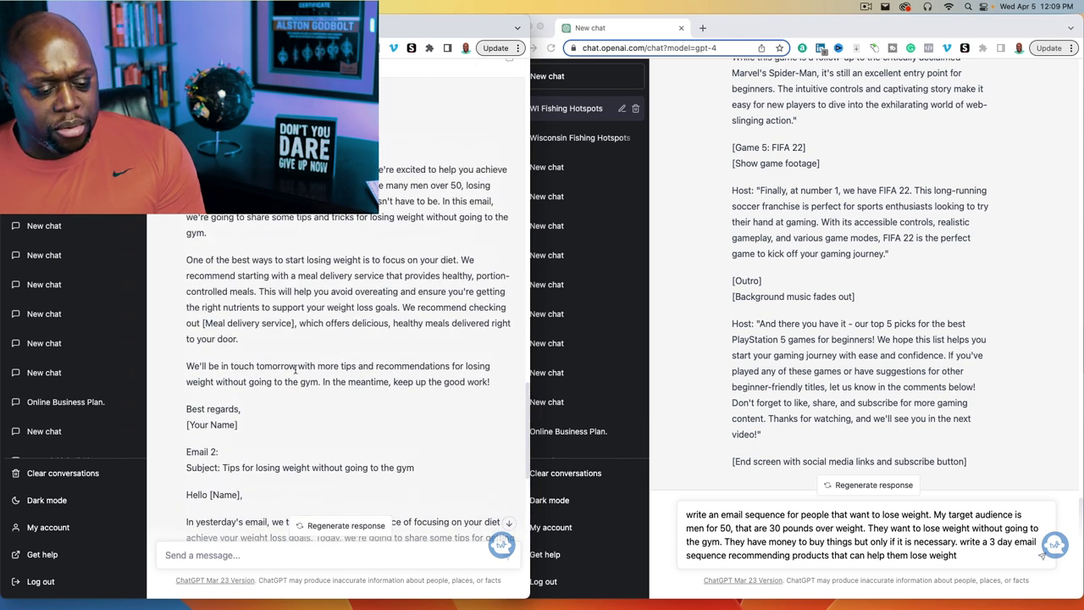
click(880, 533)
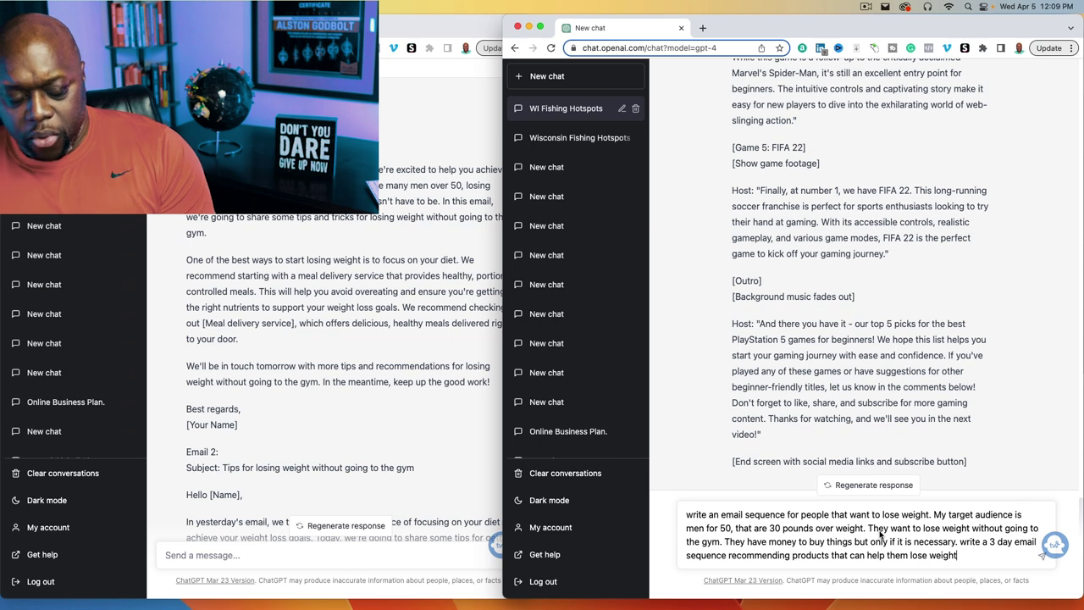
key(Return)
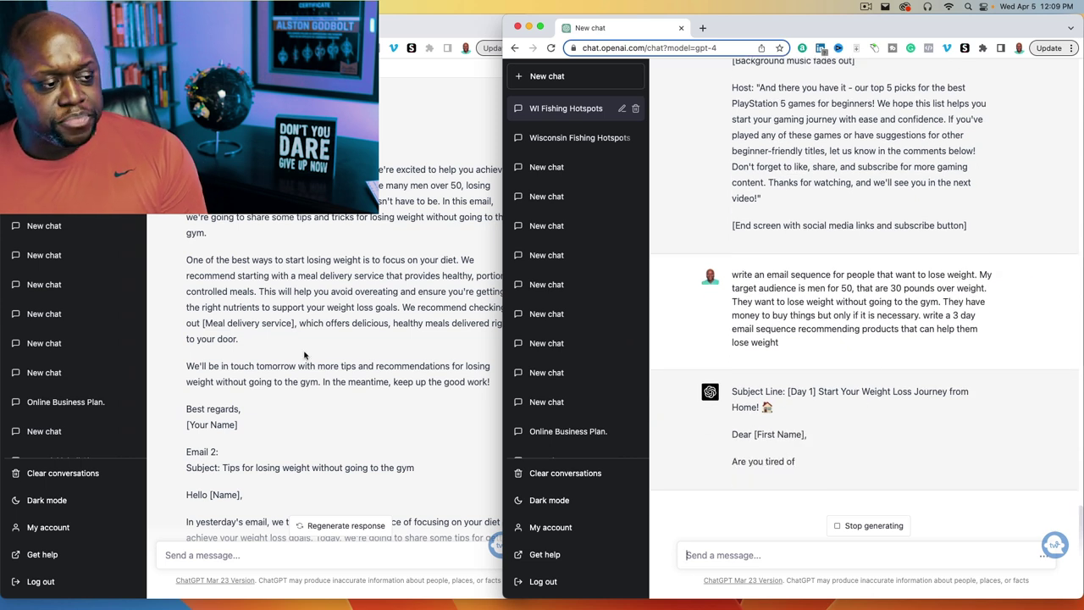
Compare the GPT-3.5 weight-loss emails with the GPT-4 emails, examining the audience wording and the product recommendations
click(341, 416)
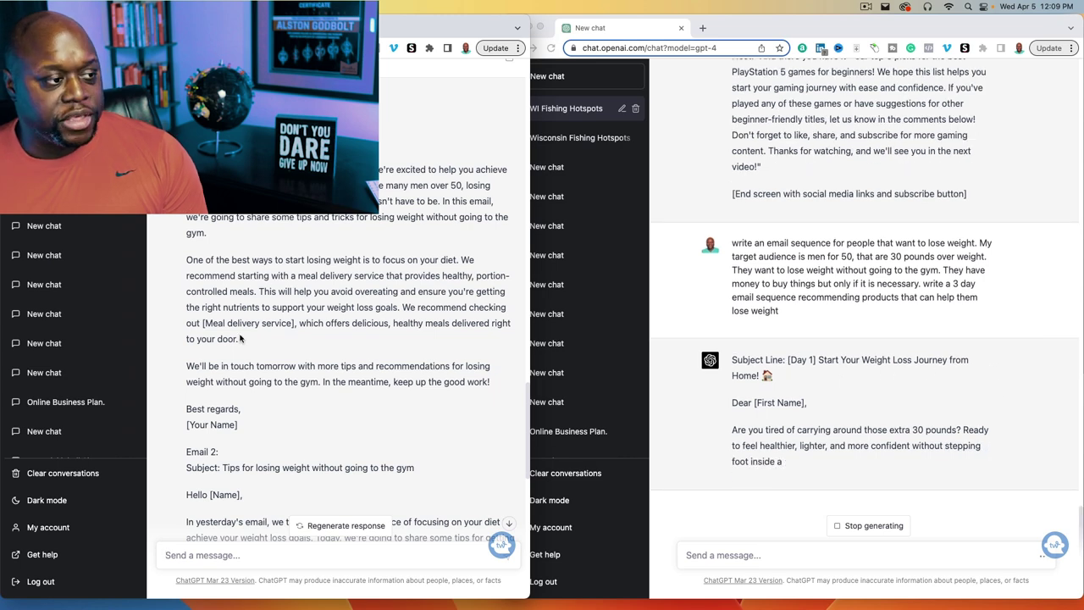
scroll(240, 338, up, 1)
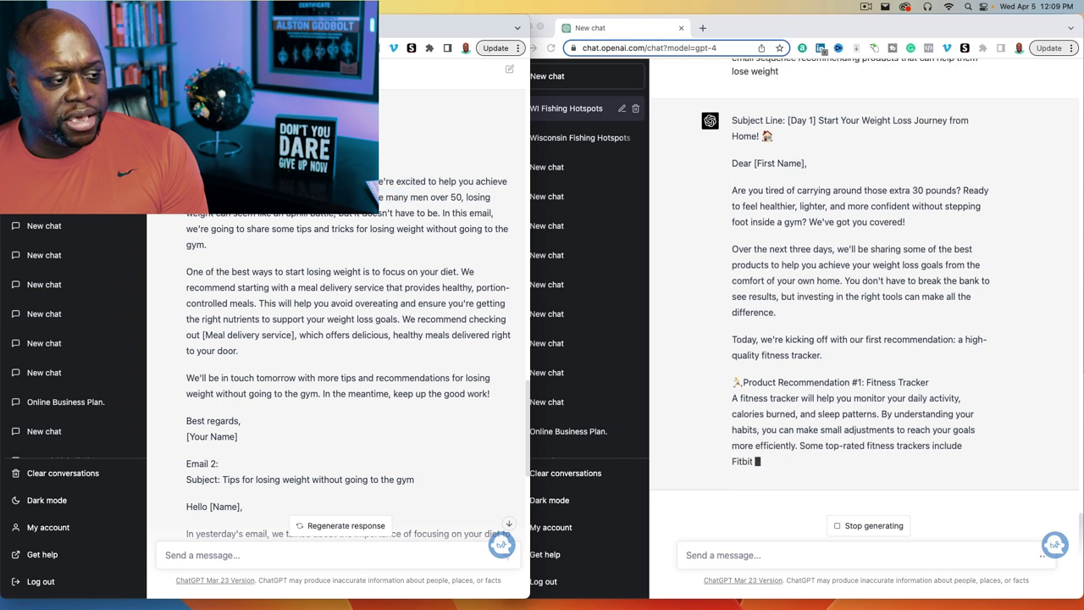
drag(372, 197, 307, 217)
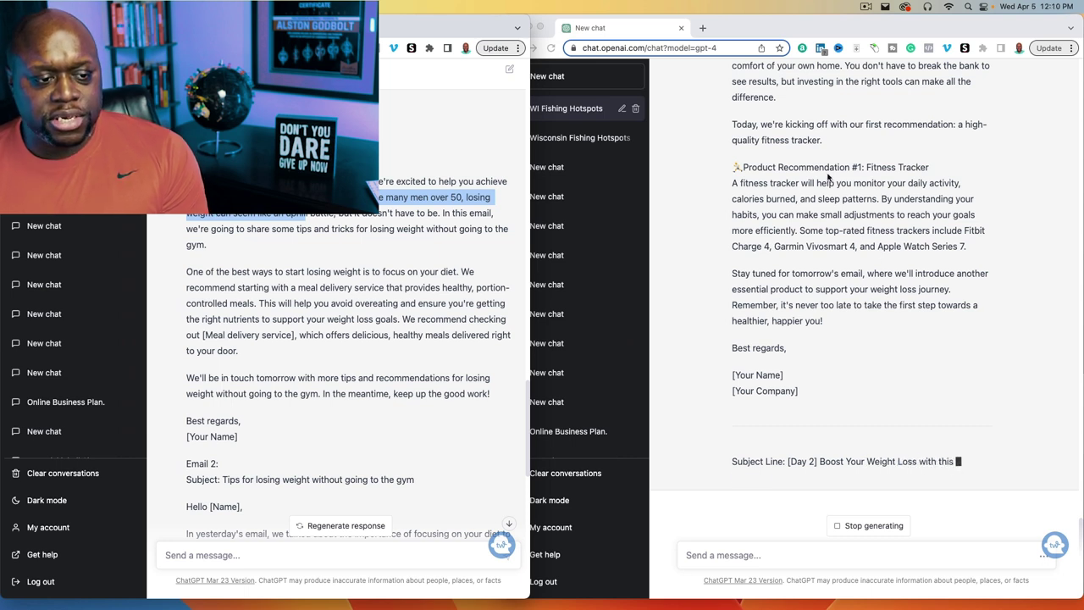
click(775, 158)
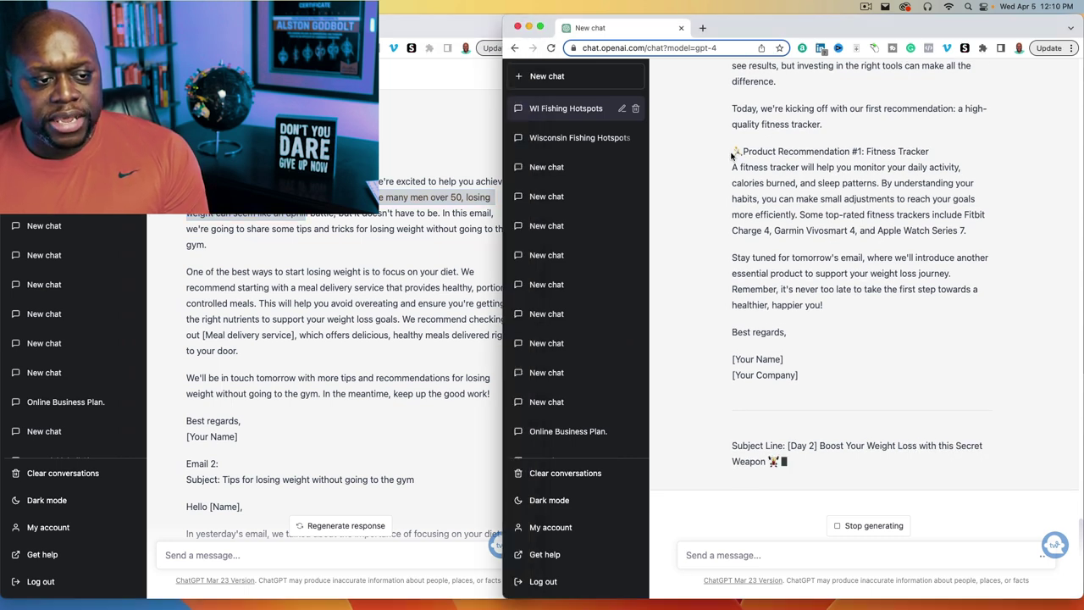
drag(733, 155, 880, 160)
click(820, 246)
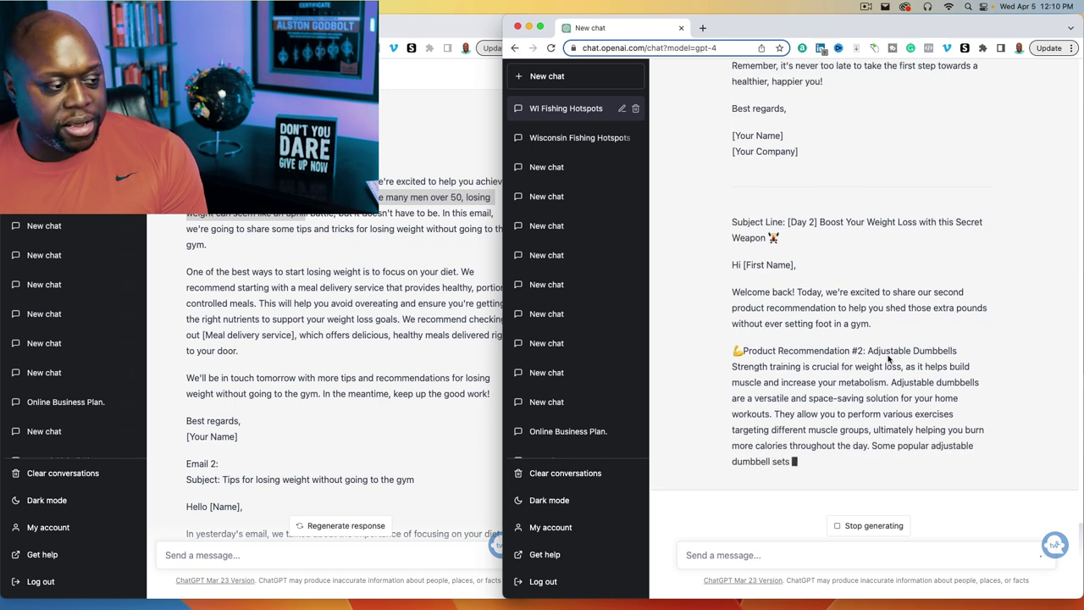
scroll(339, 351, down, 8)
click(404, 324)
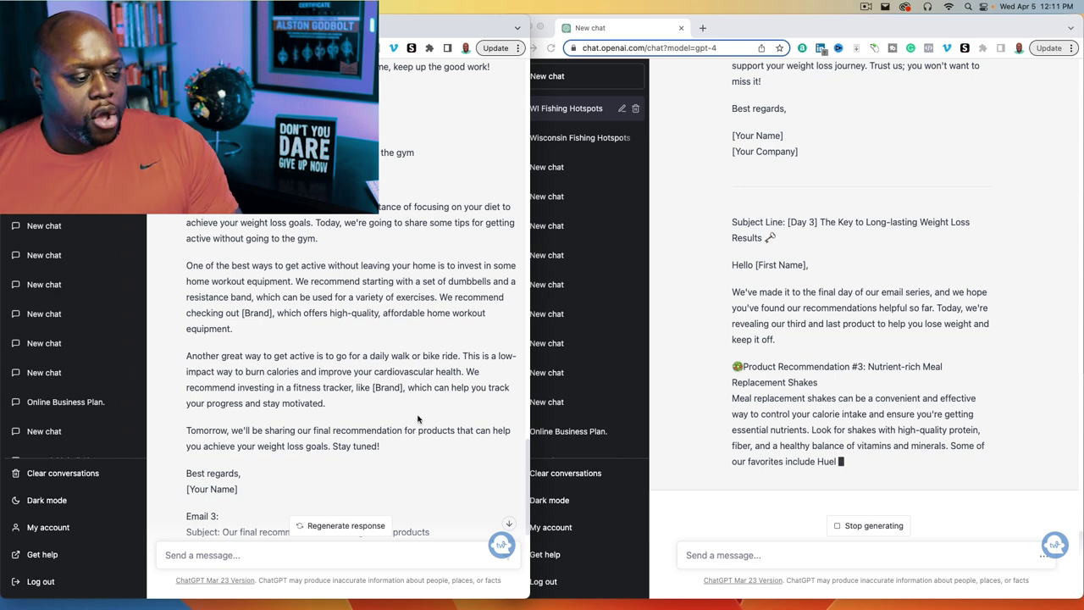
scroll(417, 418, down, 5)
Write "who won the 2022 world series" in the GPT-3.5 message box and copy it into the GPT-4 message box
click(324, 558)
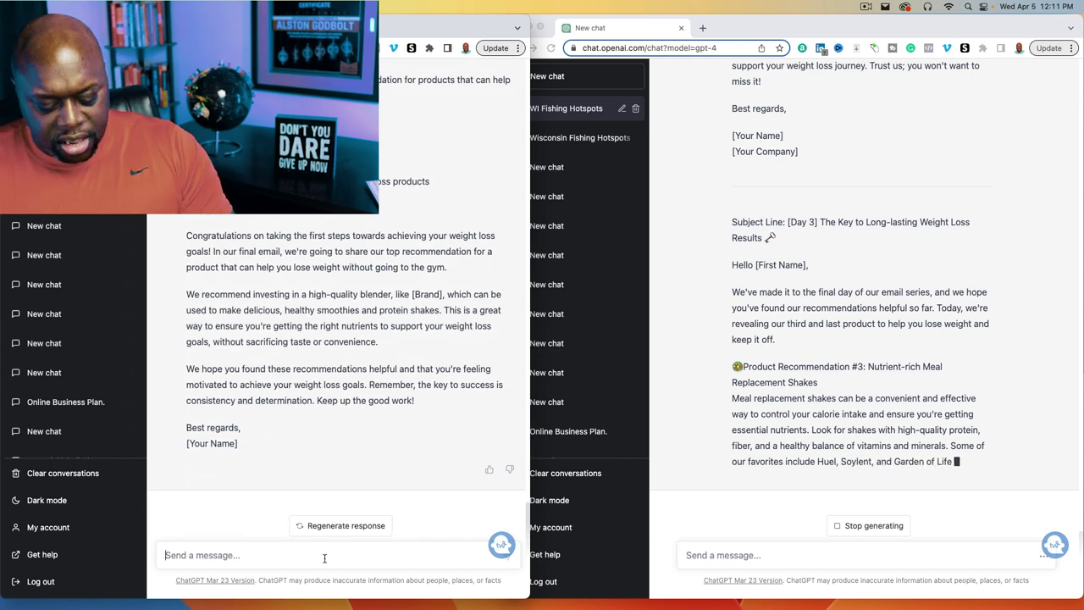
text(who )
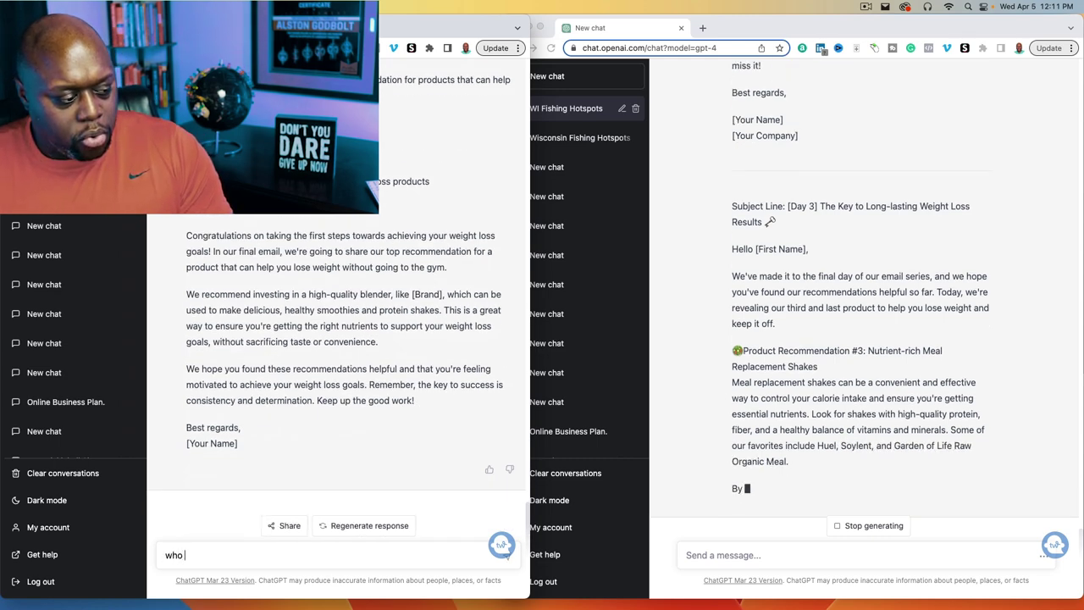
text(won the)
key(BackSpace)
text(he 2022 world series)
triple_click(232, 552)
key(super+c)
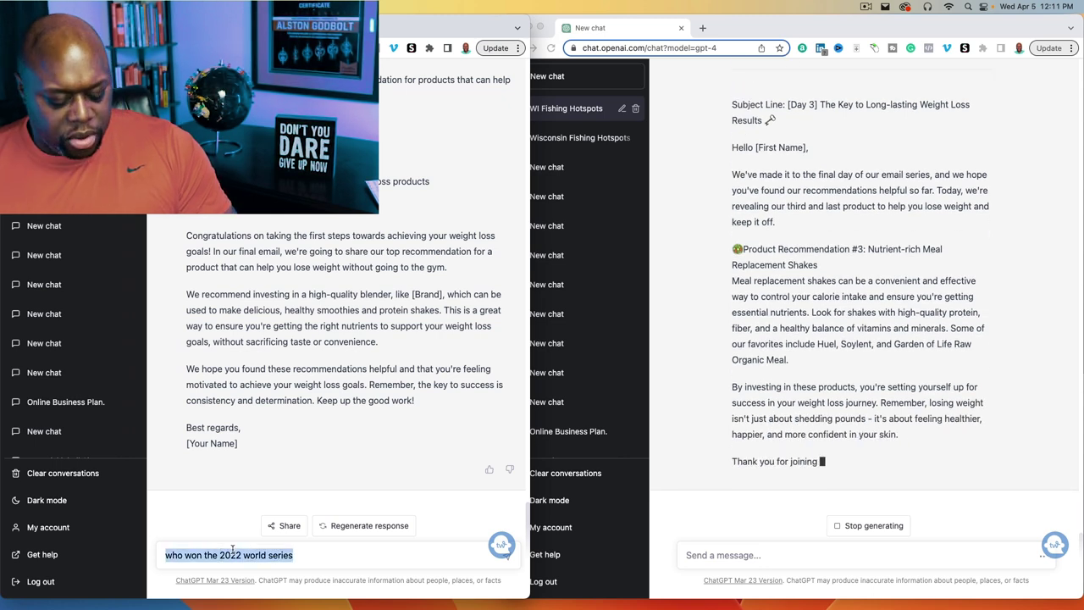
click(855, 567)
key(super+v)
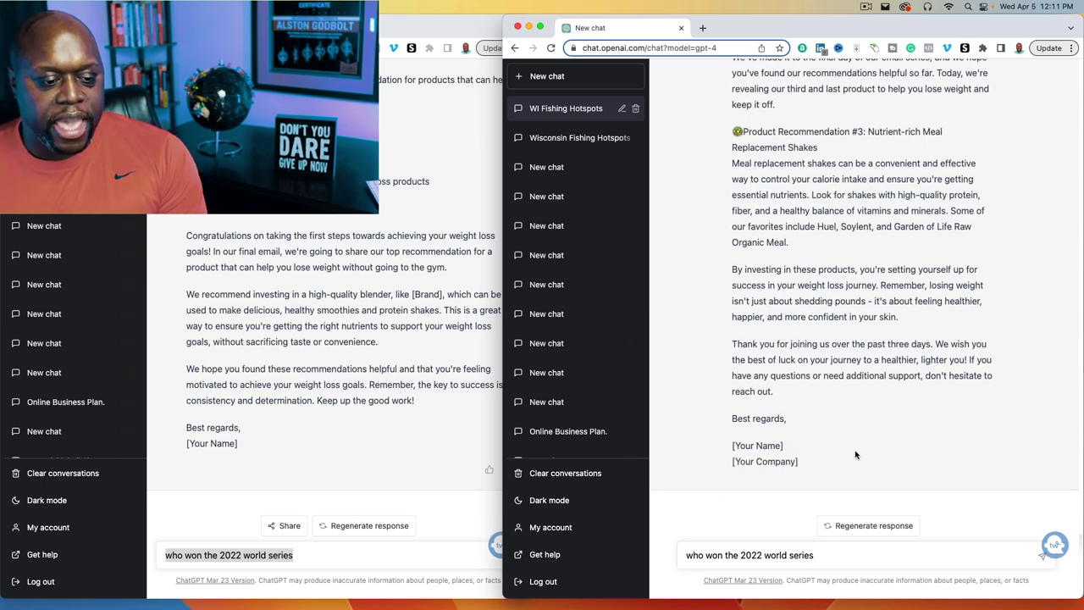
Look back over the GPT-4 weight-loss emails and send the 2022 world series question in the GPT-3.5 chat
click(359, 555)
scroll(868, 405, up, 10)
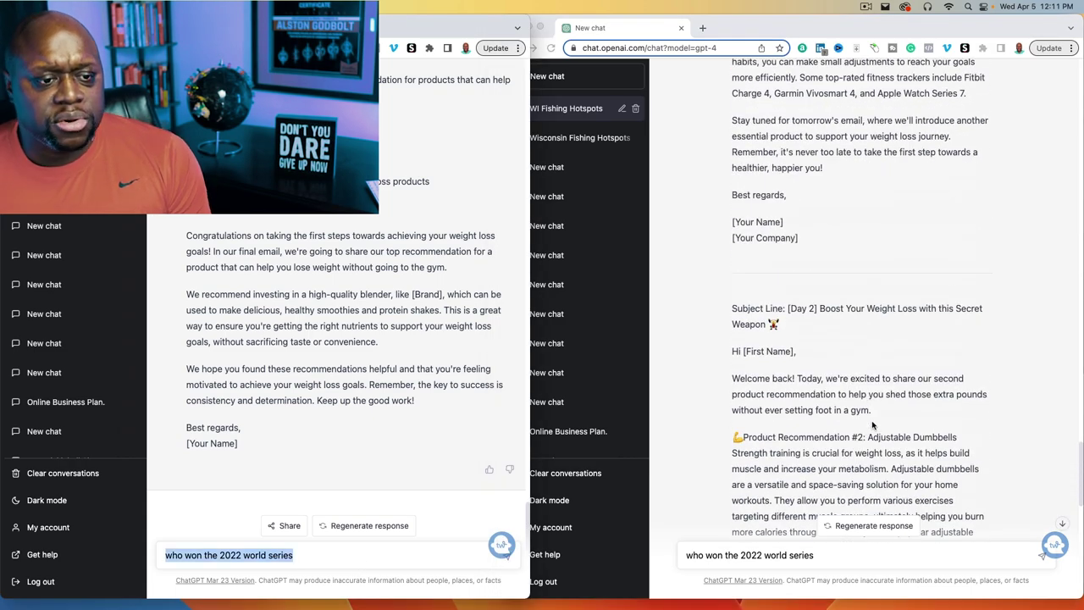
scroll(872, 425, down, 15)
scroll(873, 429, up, 10)
scroll(874, 434, down, 10)
scroll(875, 434, down, 1)
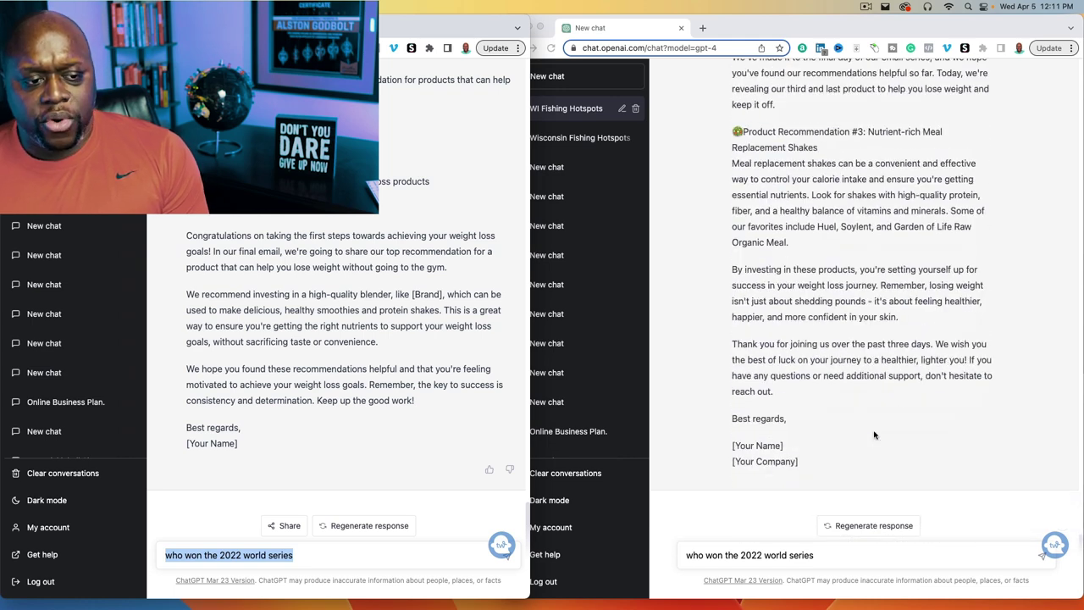
click(324, 558)
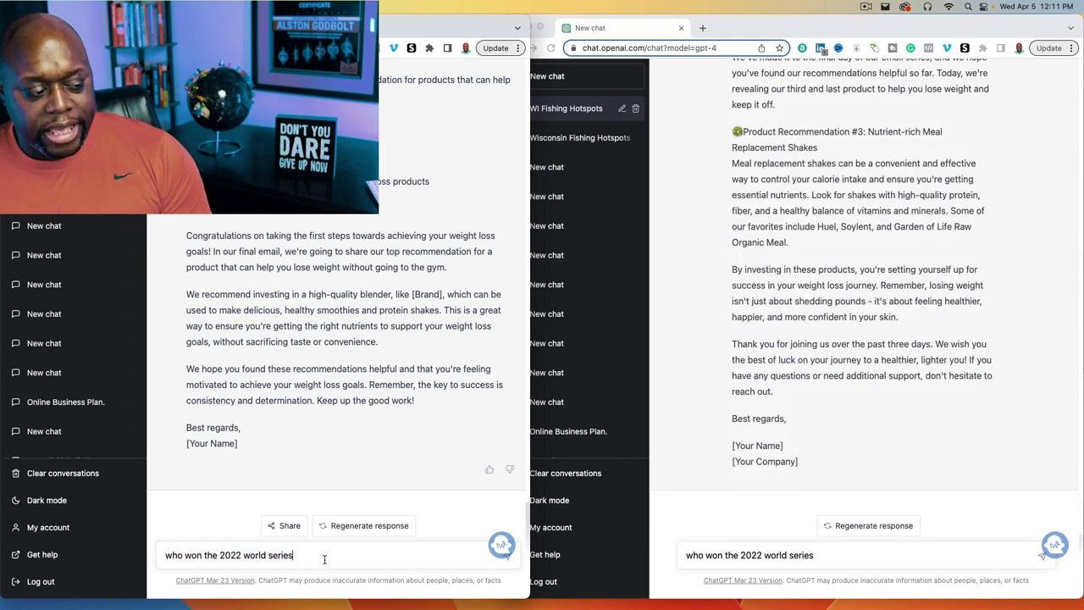
key(Return)
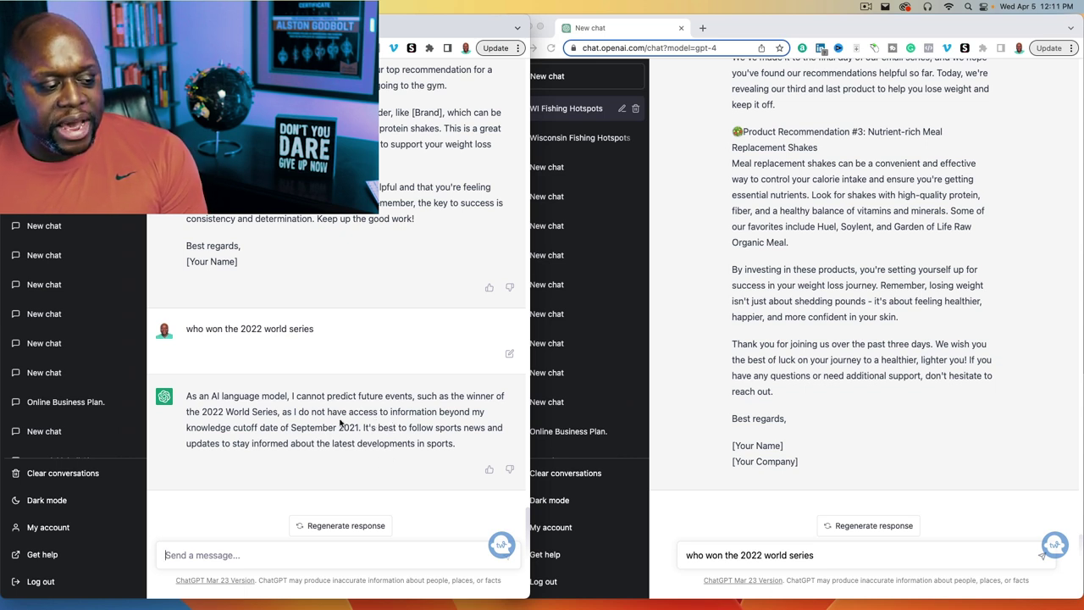
Highlight the knowledge cutoff date in the GPT-3.5 answer and send the world series question in the GPT-4 chat
drag(189, 425, 366, 429)
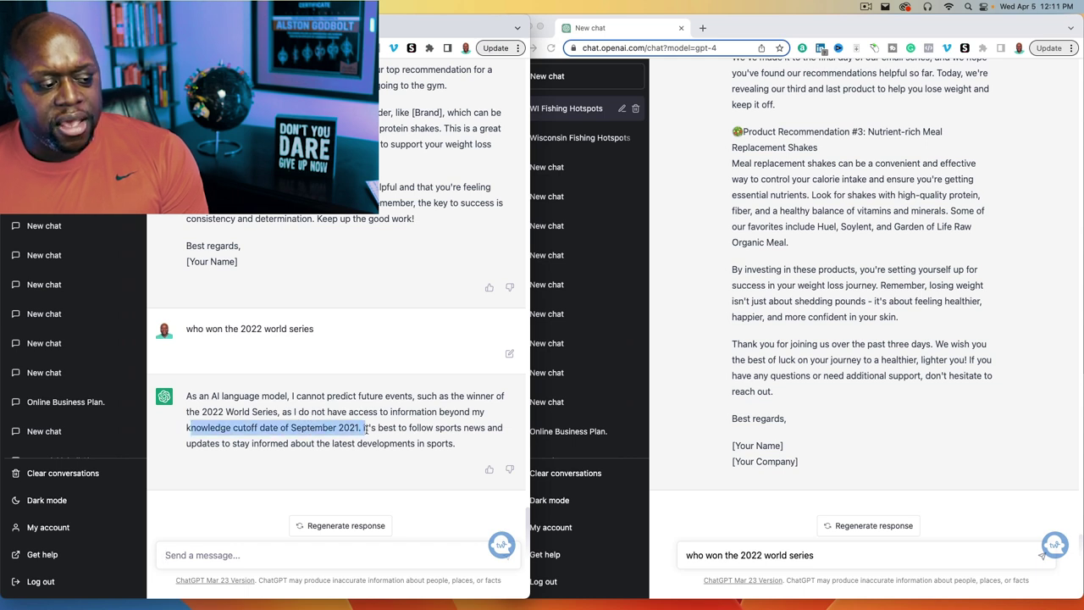
click(866, 561)
key(Return)
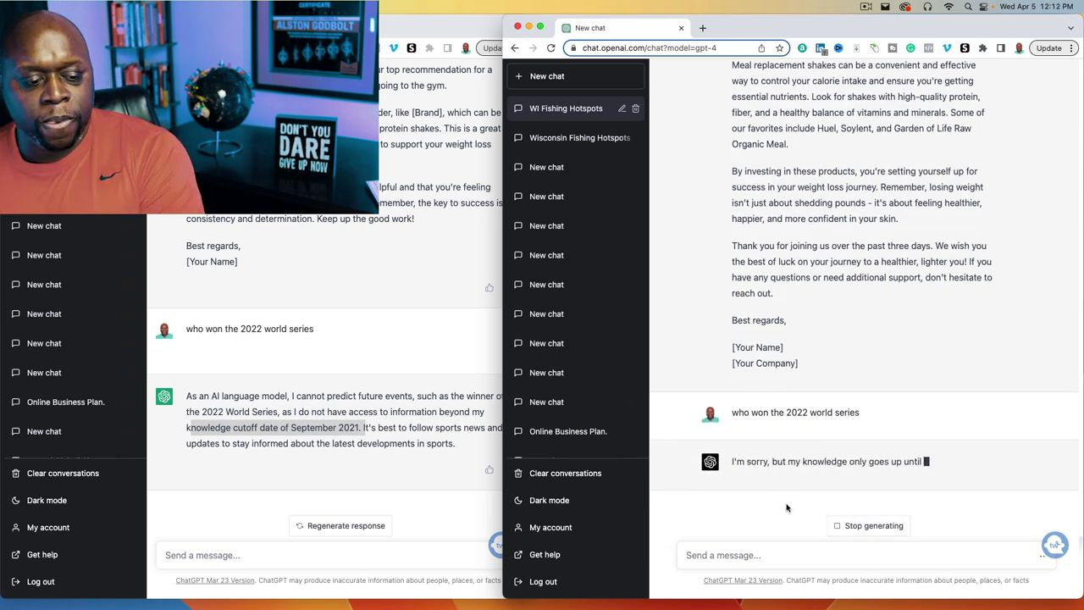
Write "come up with lead magnet ideas for my target audience" in the GPT-3.5 message box and copy it into the GPT-4 message box
click(362, 555)
click(362, 556)
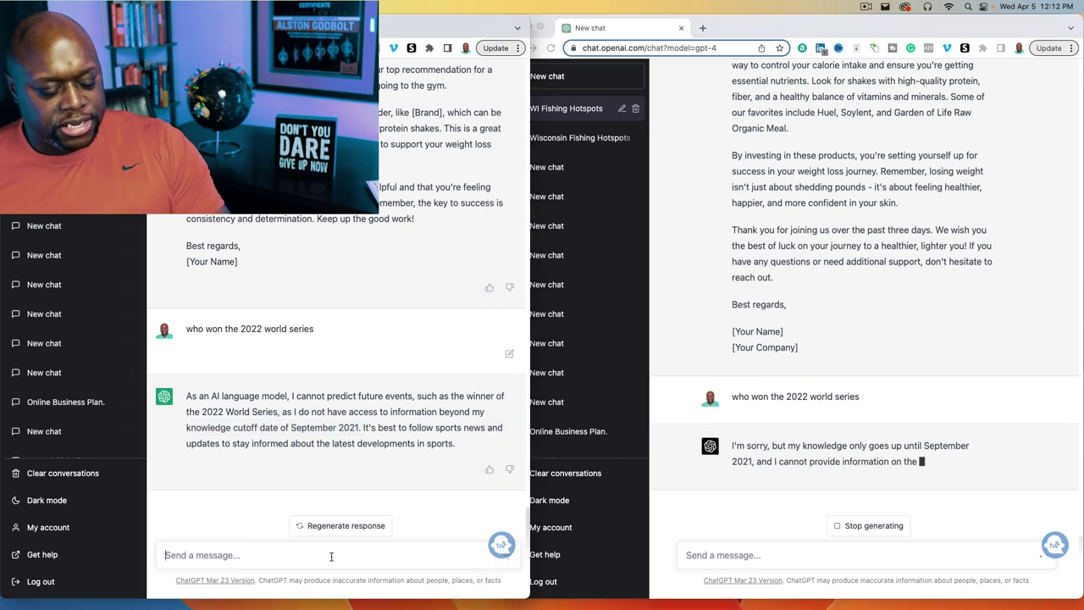
text(com)
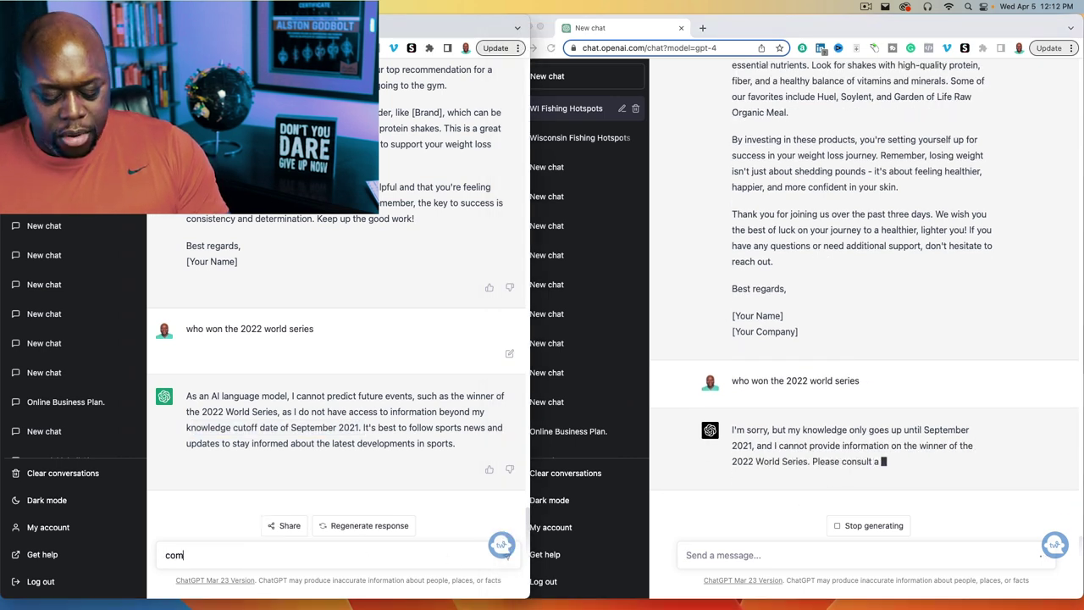
text(e up with lea)
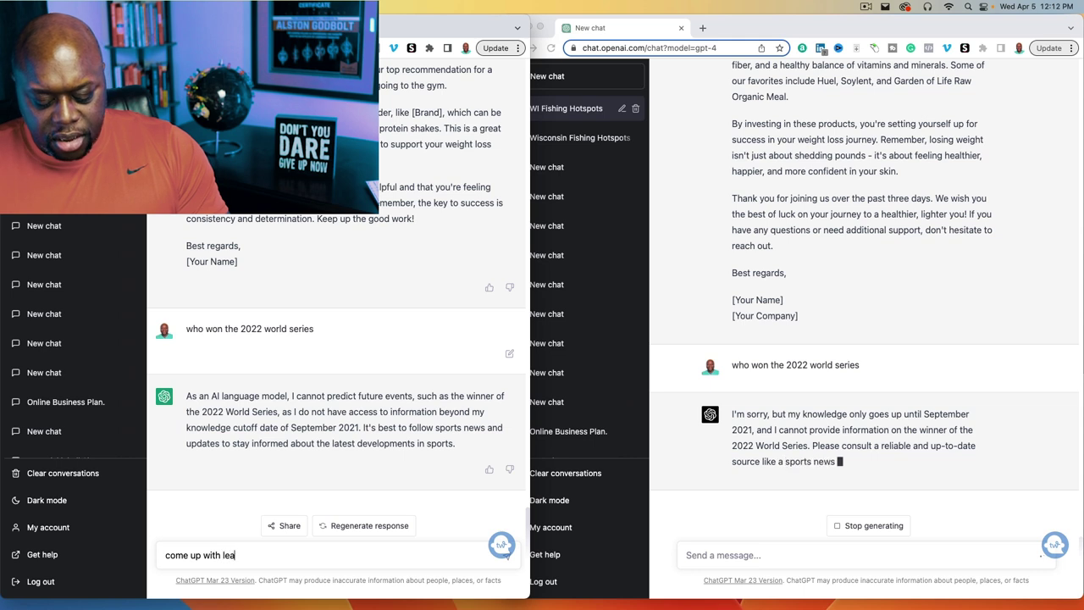
text(d magnet ideas for my)
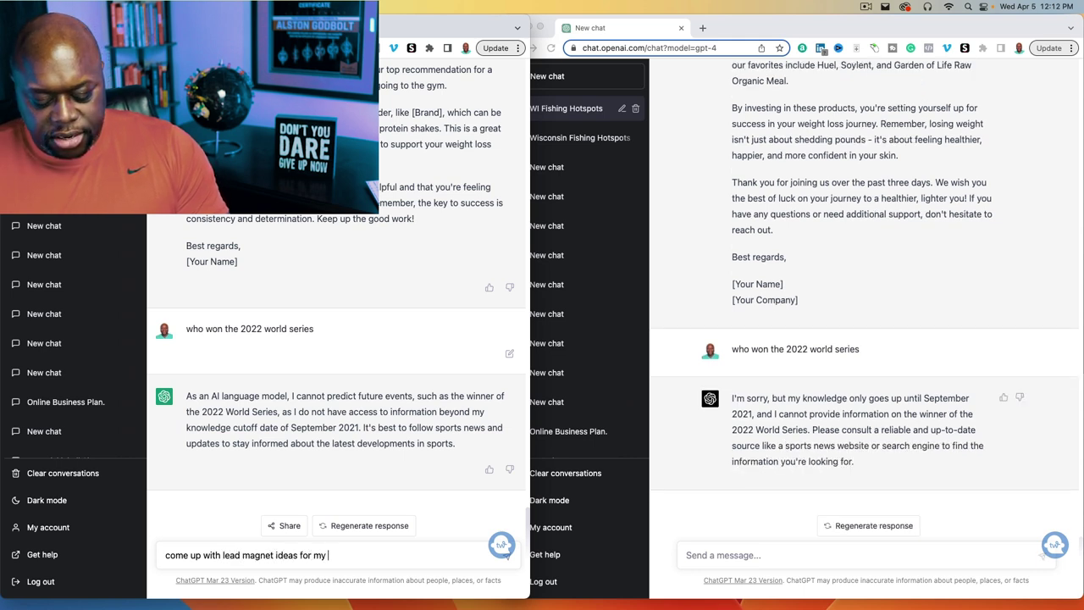
text( target audience)
triple_click(280, 557)
key(cmd+c)
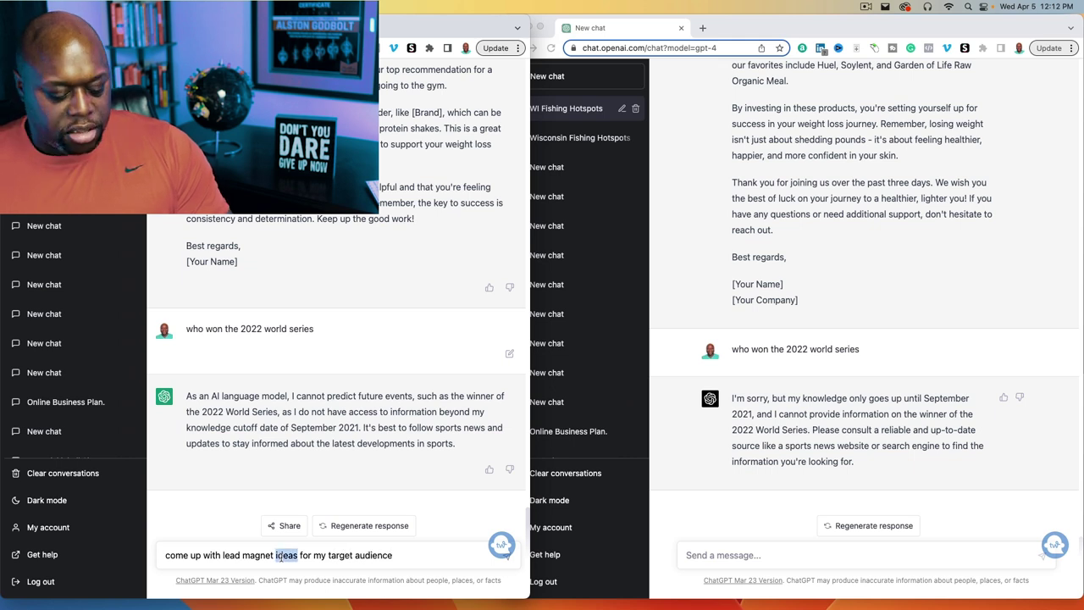
click(840, 566)
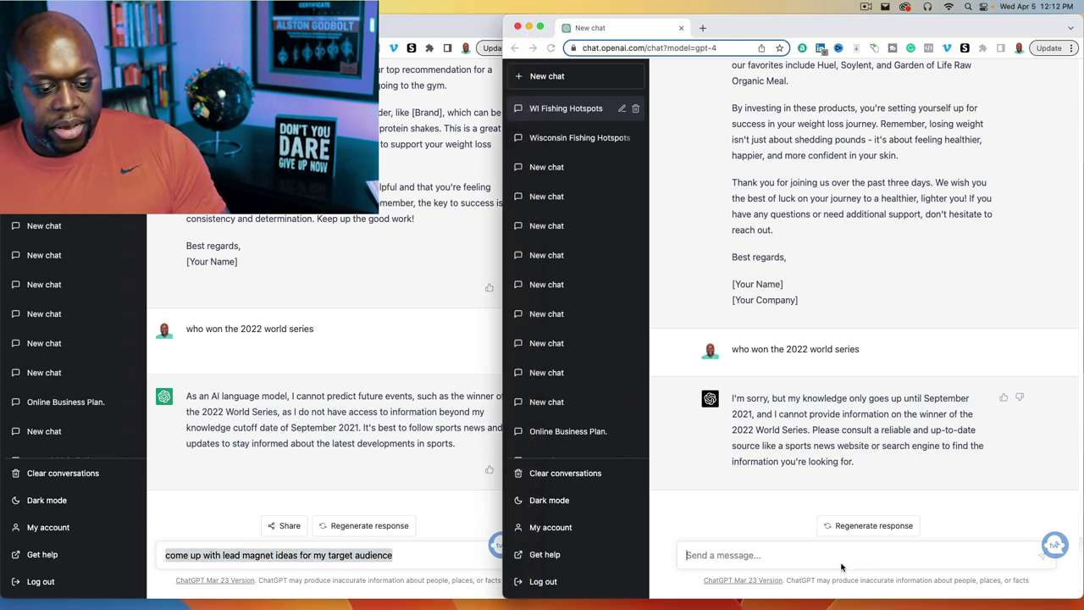
key(cmd+v)
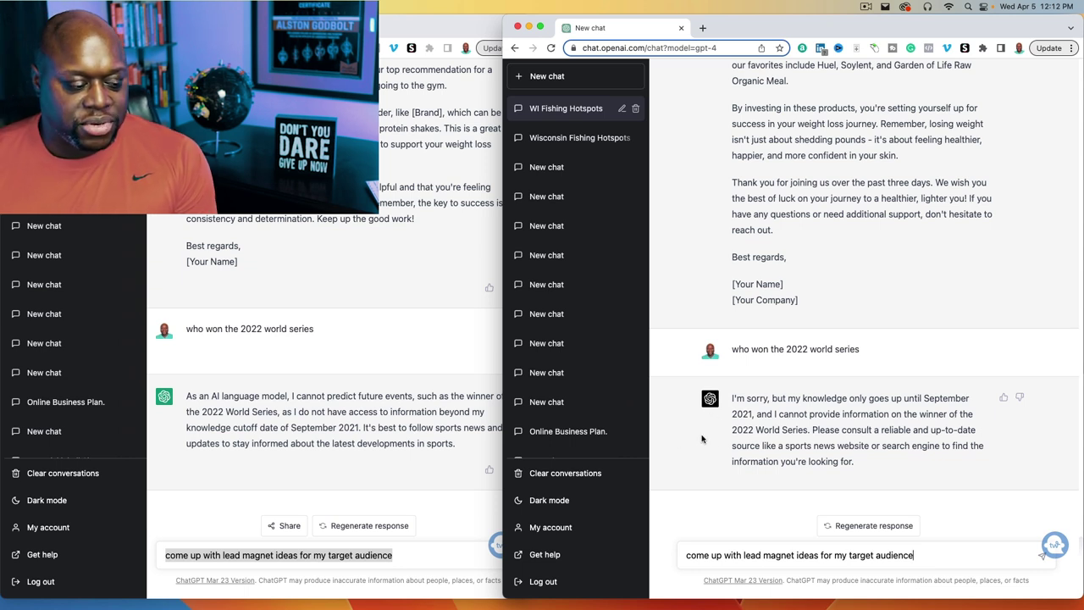
Send the lead magnet ideas prompt in the GPT-3.5 chat and in the GPT-4 chat
click(445, 560)
click(415, 555)
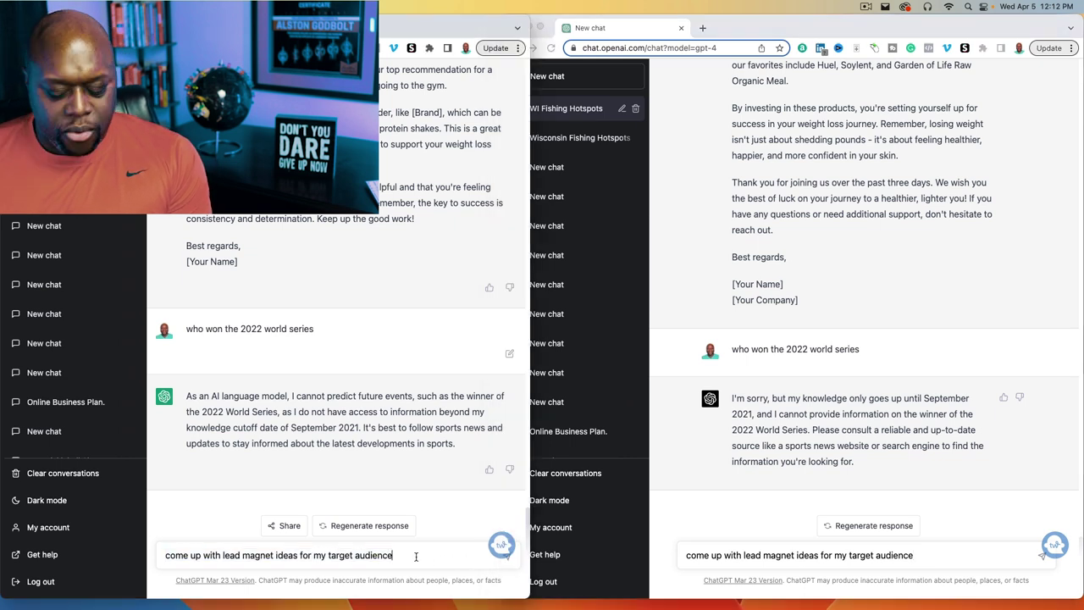
key(Return)
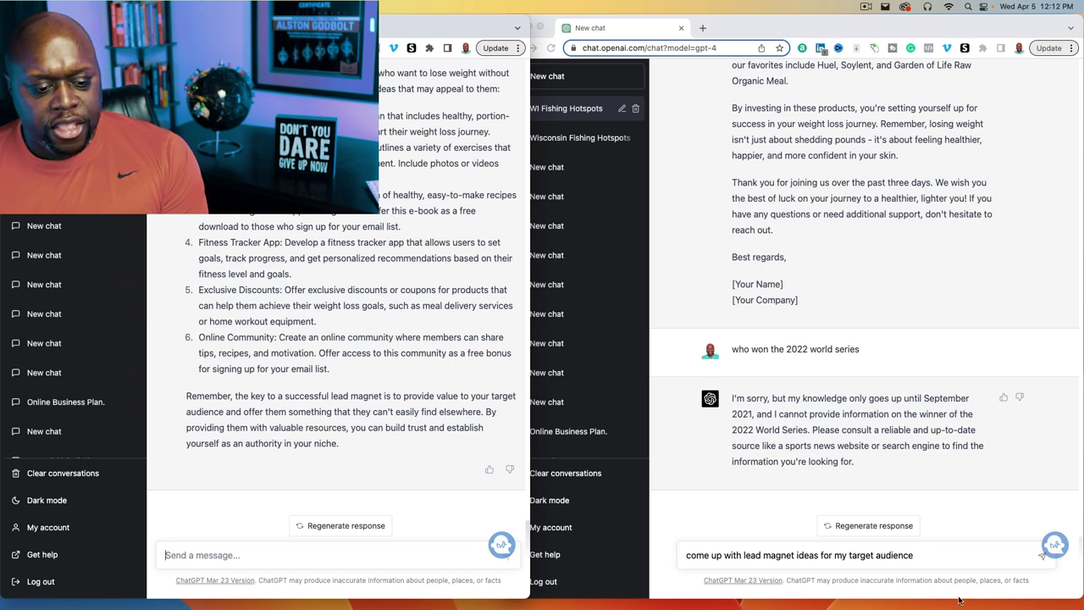
click(935, 555)
key(Return)
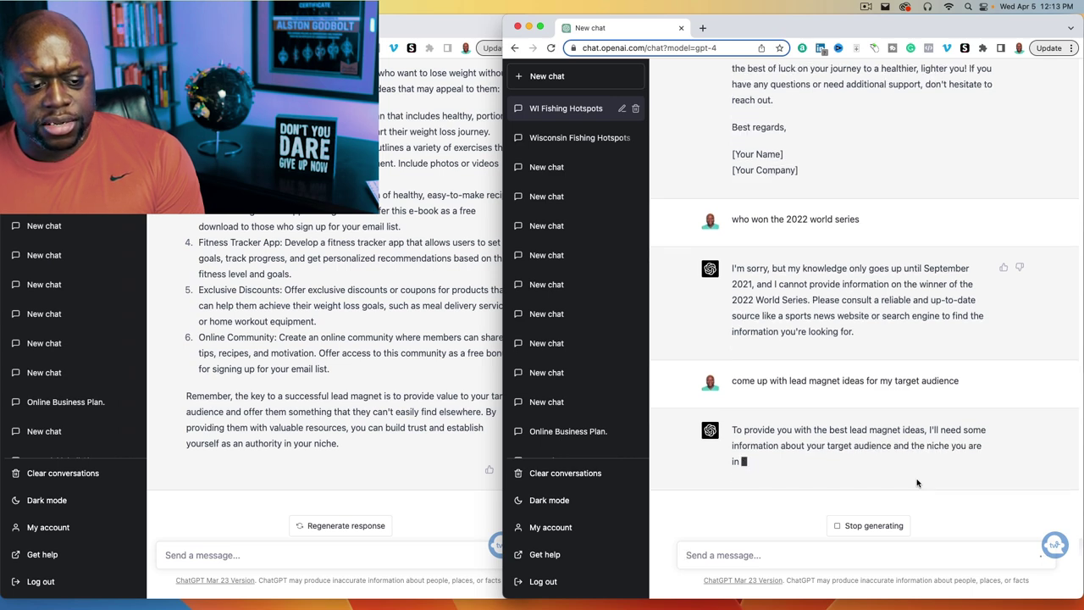
Send GPT-4 the earlier email sequence prompt with its opening changed to "list lead magnet ideas for people that want to lose weight"
text(lis for people that want to lose weight. My target audience is men for 50, that are 30 pounds over weight. They want to lose weight without going to the gym. They have money to buy things but only if it is necessary. write a 3 day email sequence recommending products that can help them lose weight)
text(t )
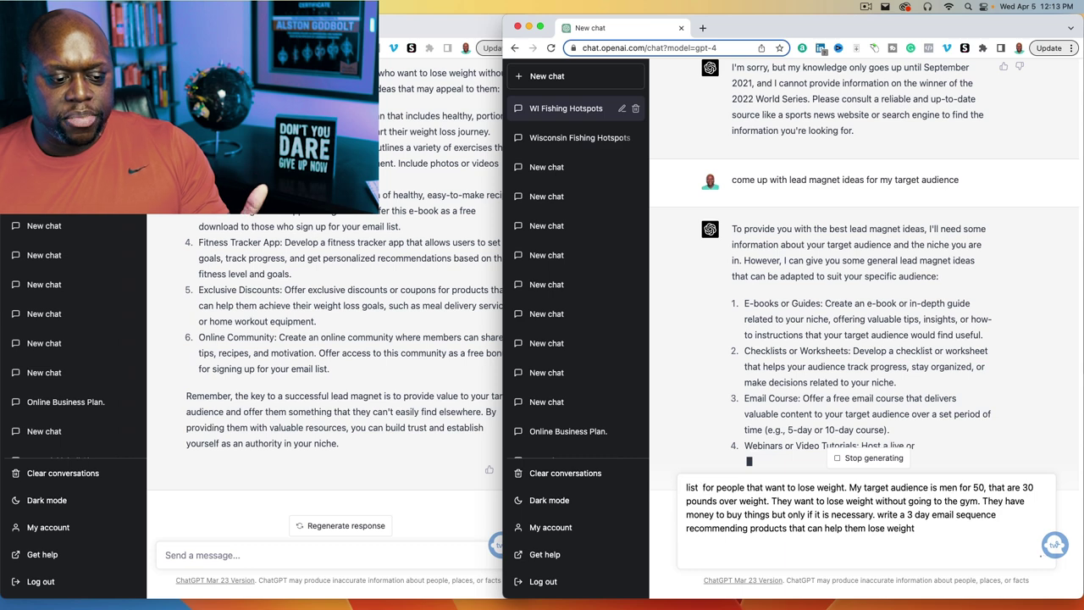
text(lead magnet ideas)
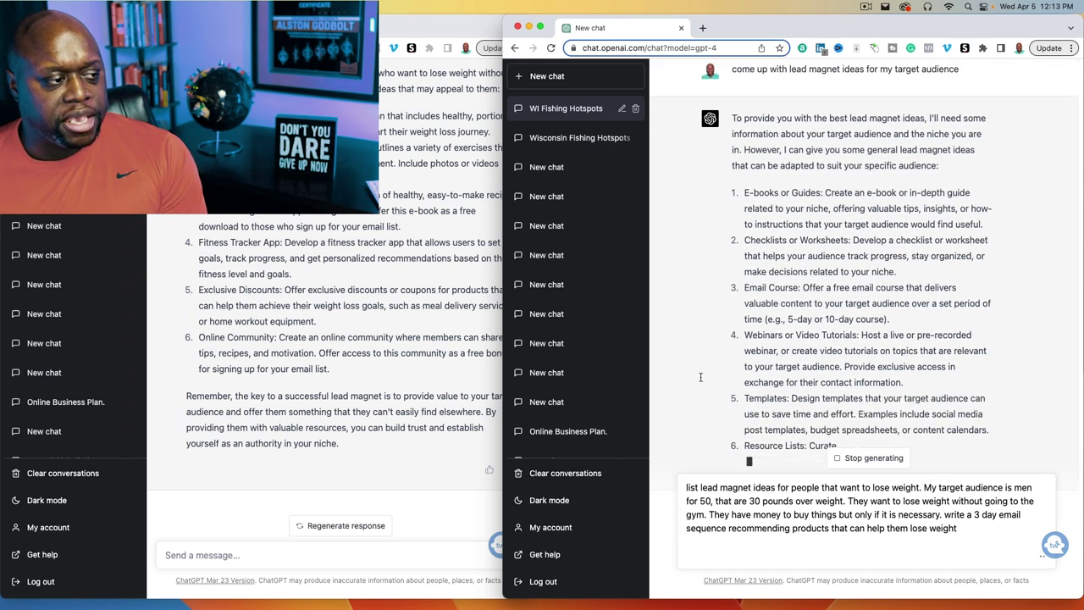
scroll(429, 354, up, 3)
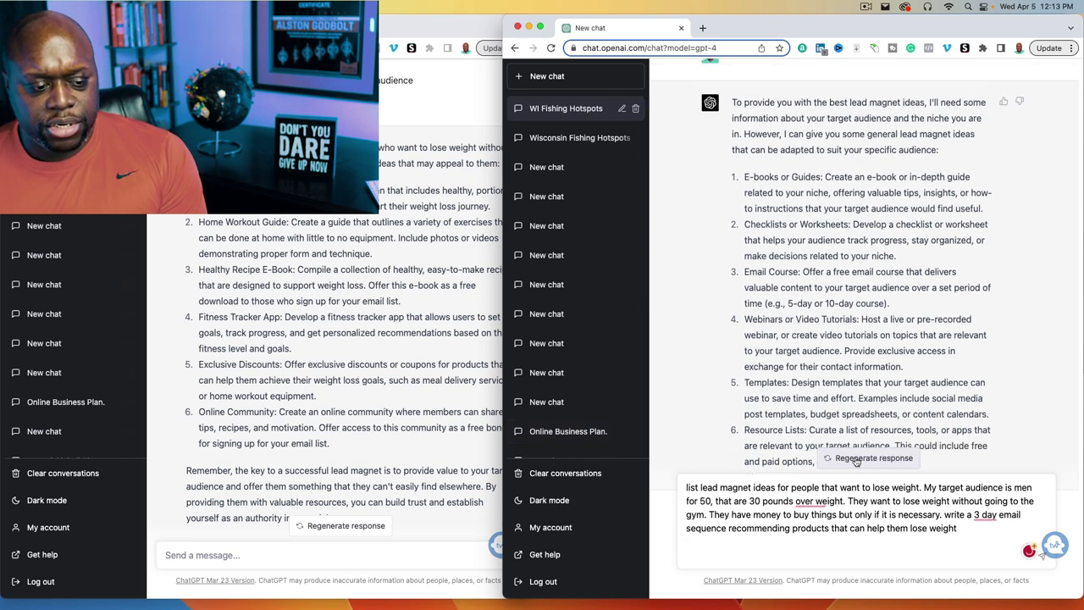
key(Return)
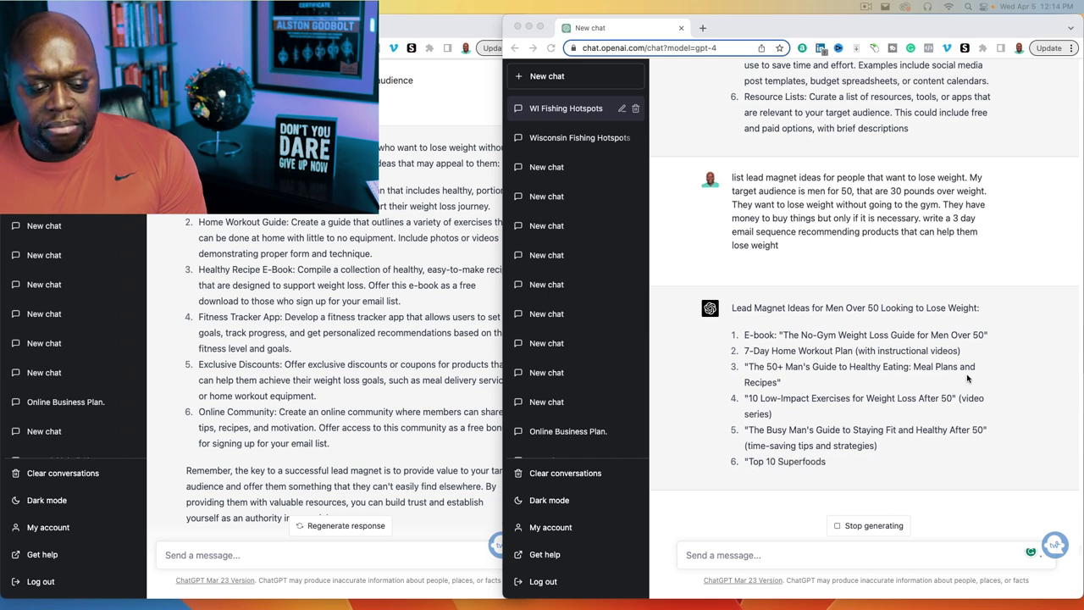
Highlight the Healthy Recipe E-Book idea in the GPT-3.5 answer and stop generating the GPT-4 answer after its lead magnet list
click(227, 301)
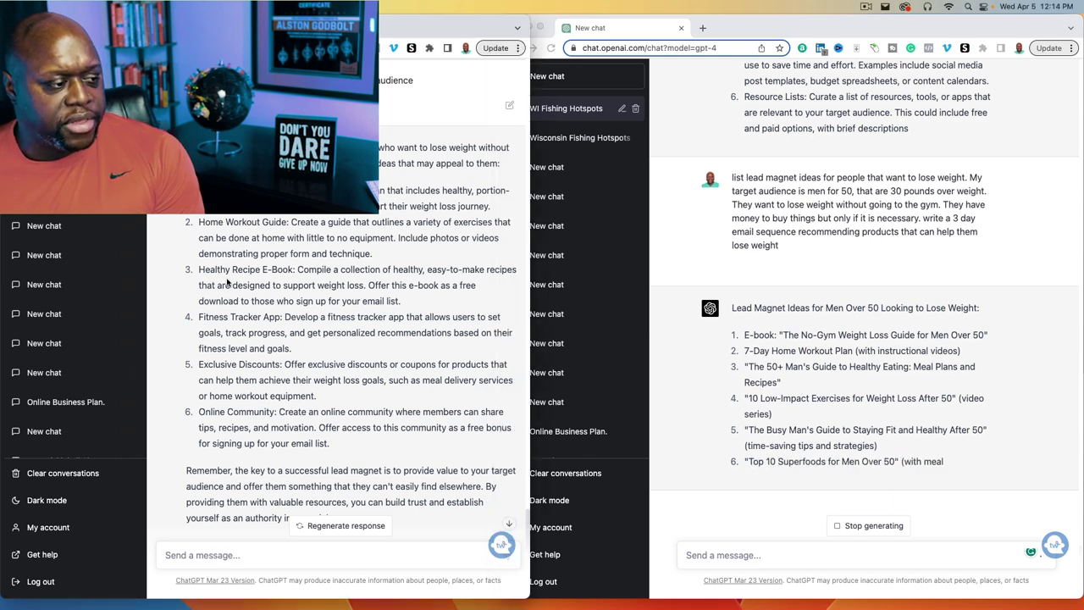
drag(200, 271, 297, 276)
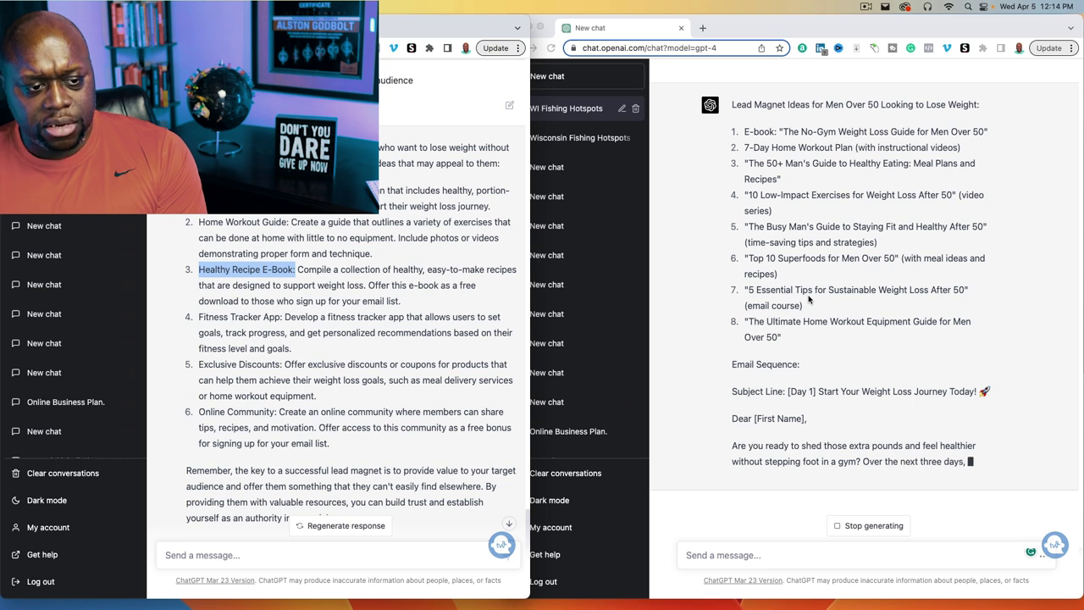
click(855, 526)
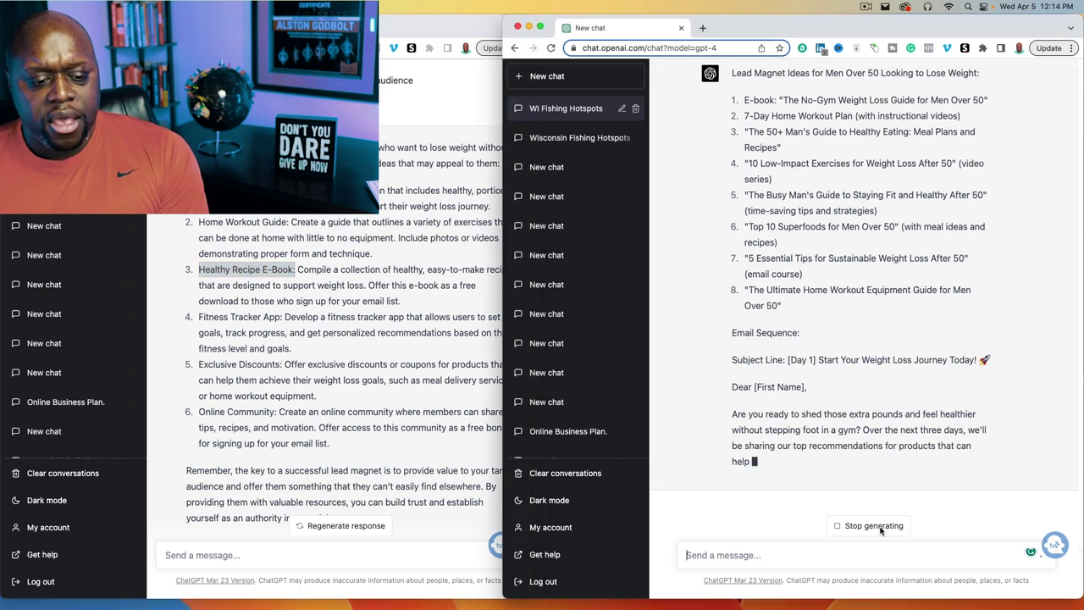
click(886, 526)
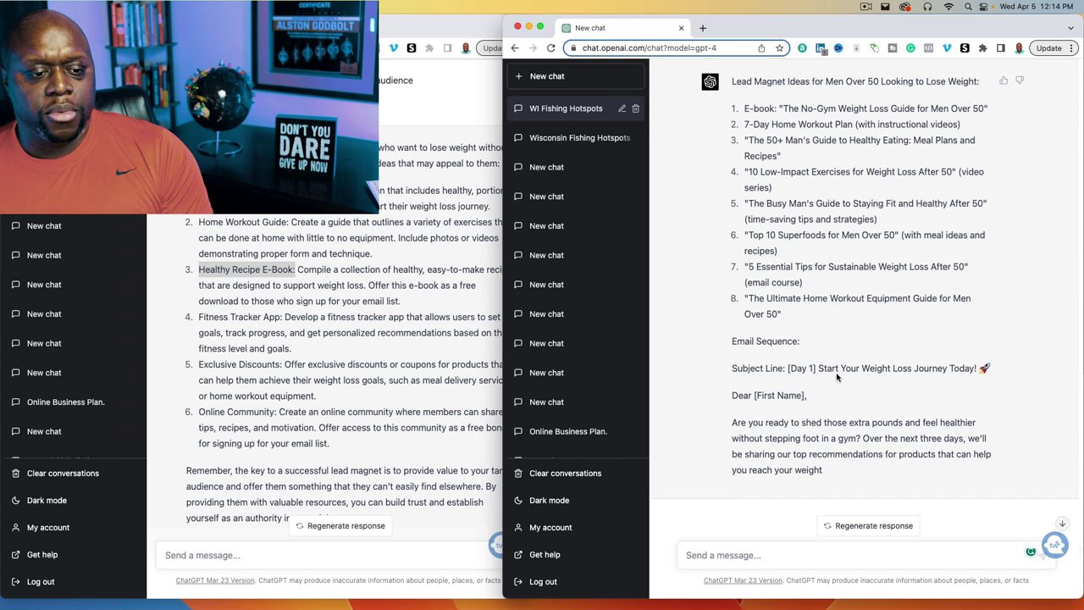
scroll(855, 349, up, 2)
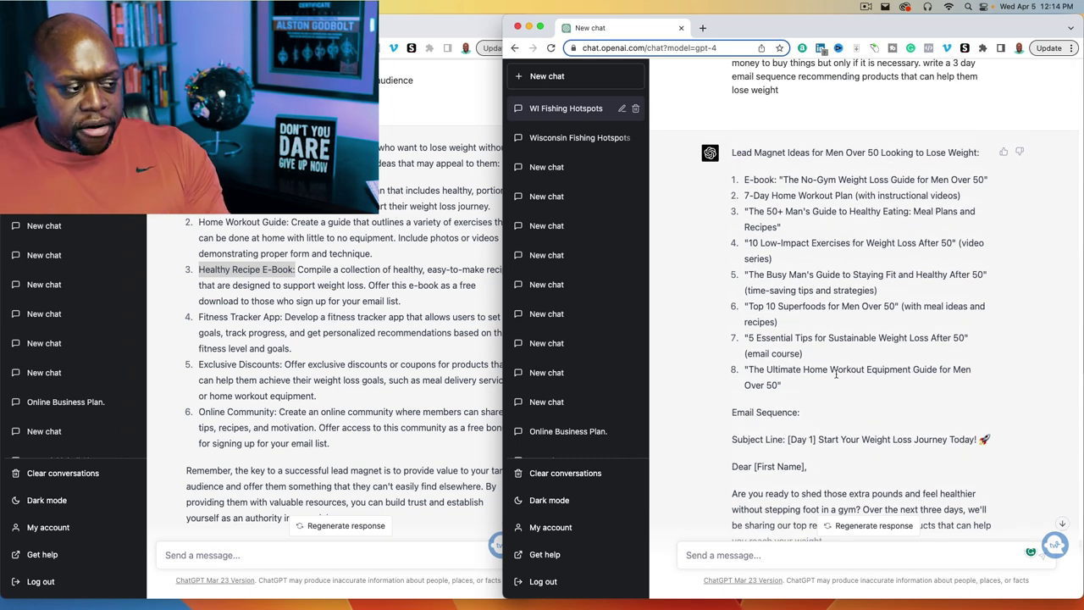